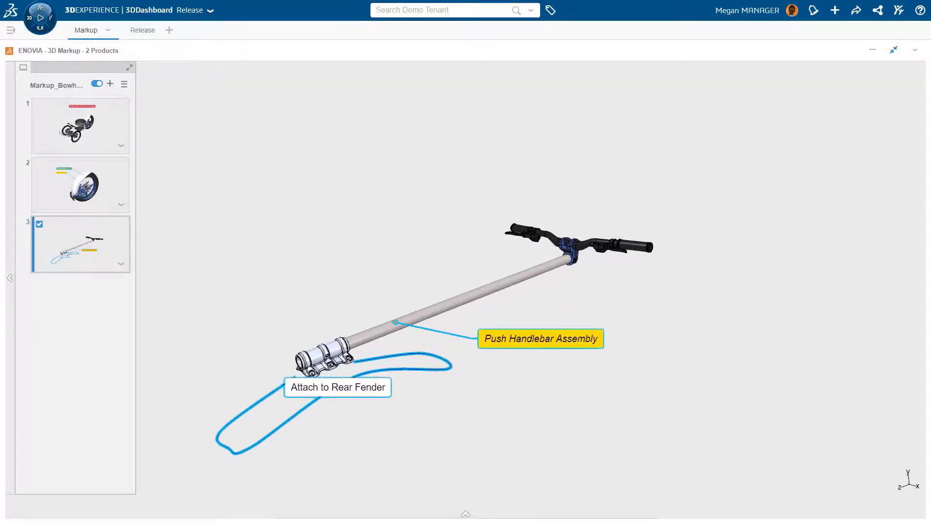
Step: Color the rear fender yellow in the second markup slide, which carries the rear fender replacement notes
click(81, 185)
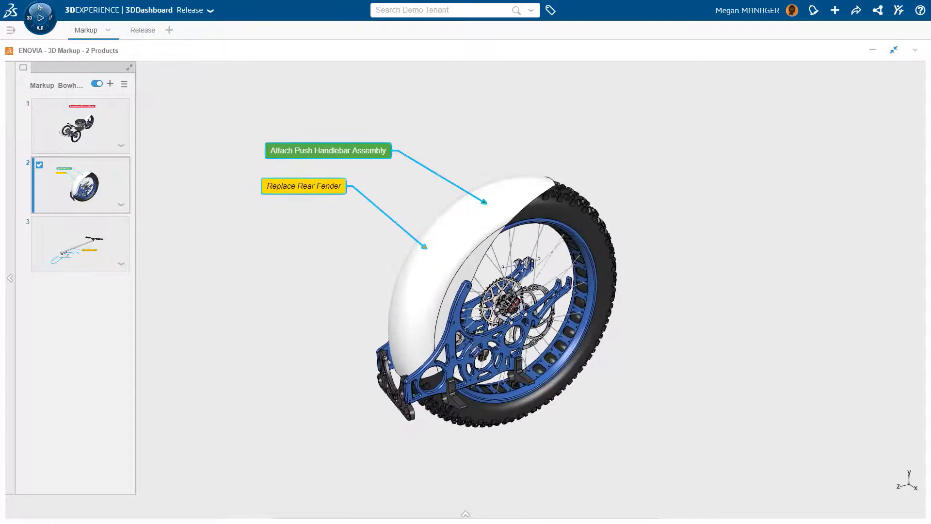
click(479, 237)
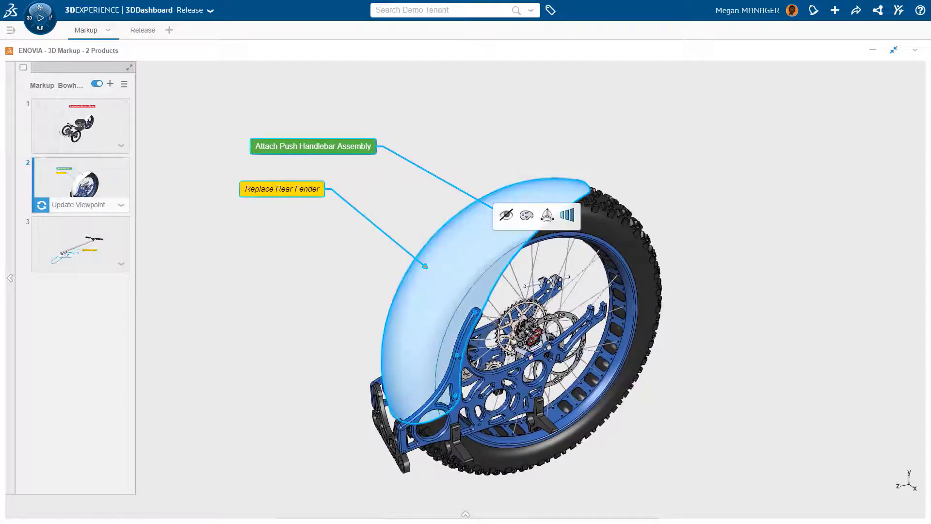
click(526, 215)
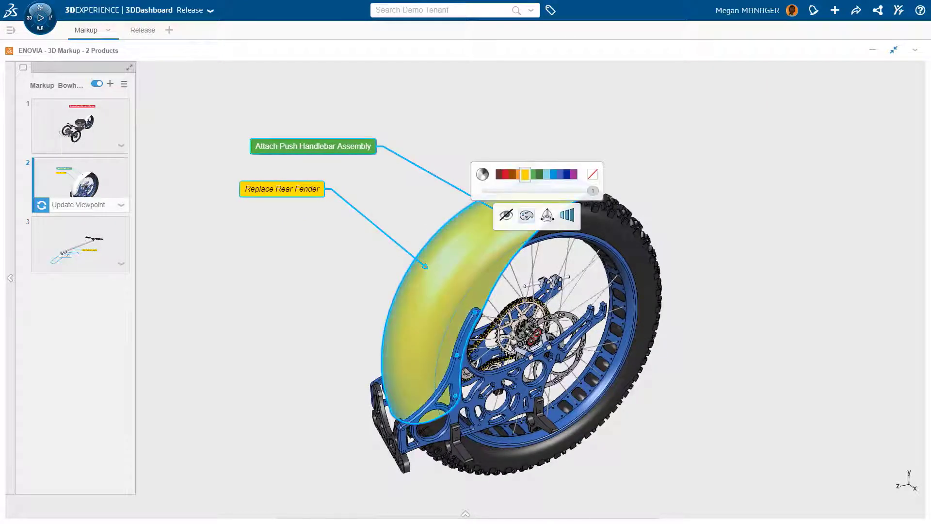
Step: In the Release dashboard's item table, hide Configuration, Core Material and Alternate, show Thumbnail, and place the thumbnail column before Revision
click(142, 30)
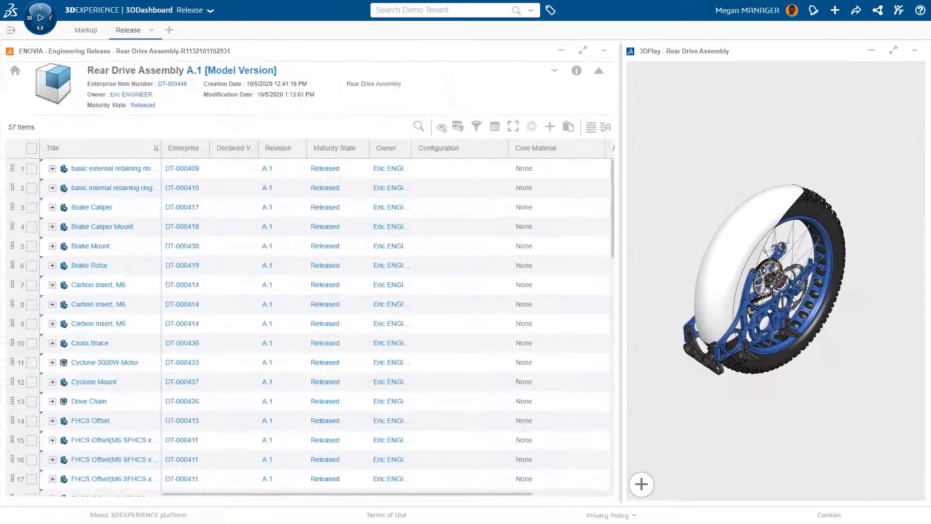
click(43, 381)
click(42, 401)
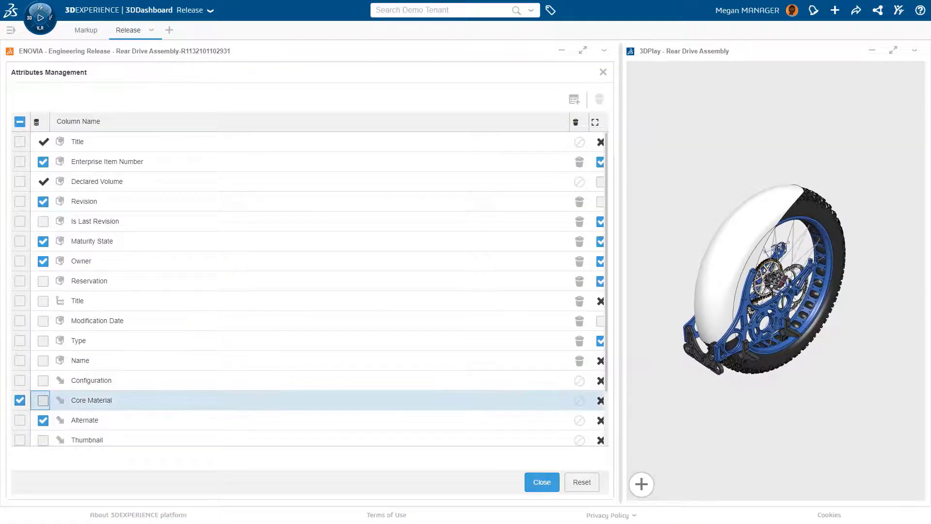
click(43, 420)
click(42, 439)
click(542, 484)
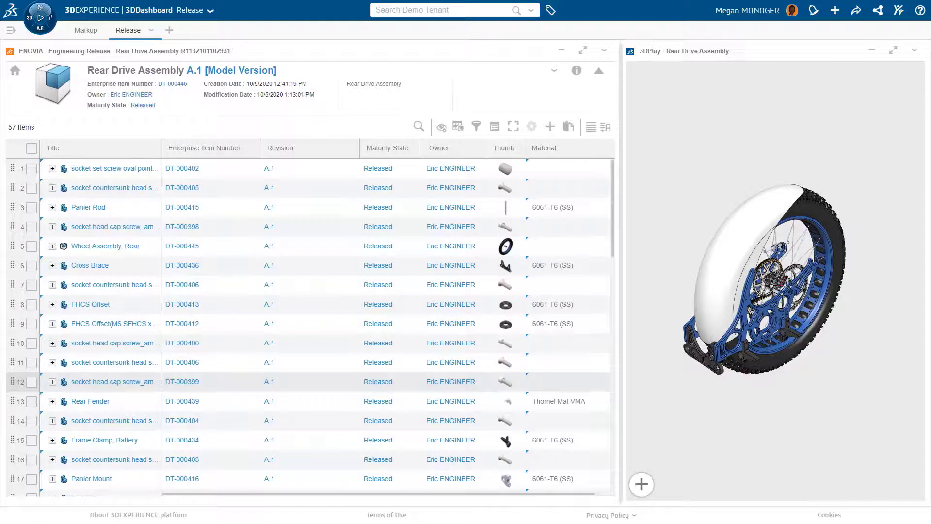
right_click(499, 149)
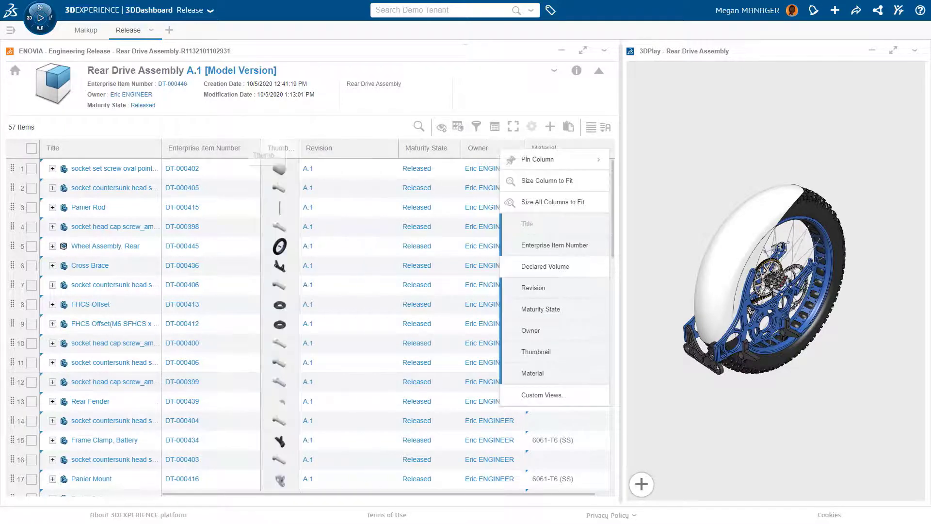
key(Escape)
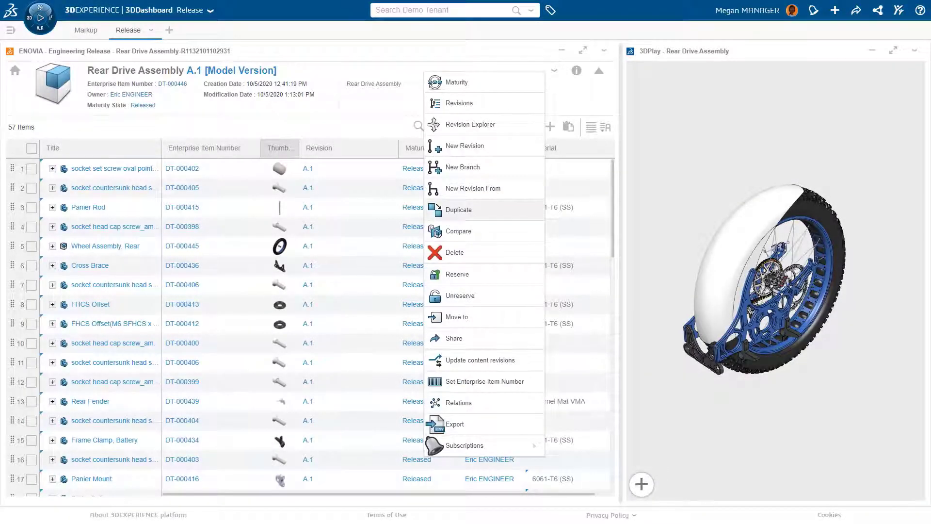
Step: Start an advanced duplicate of the Rear Drive Assembly with the action for all its child items set to Reuse
click(458, 210)
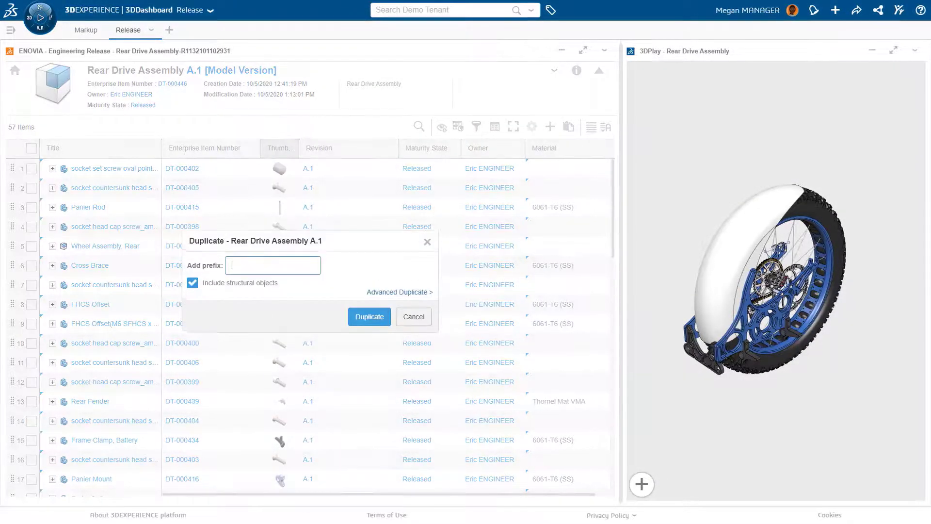
click(399, 291)
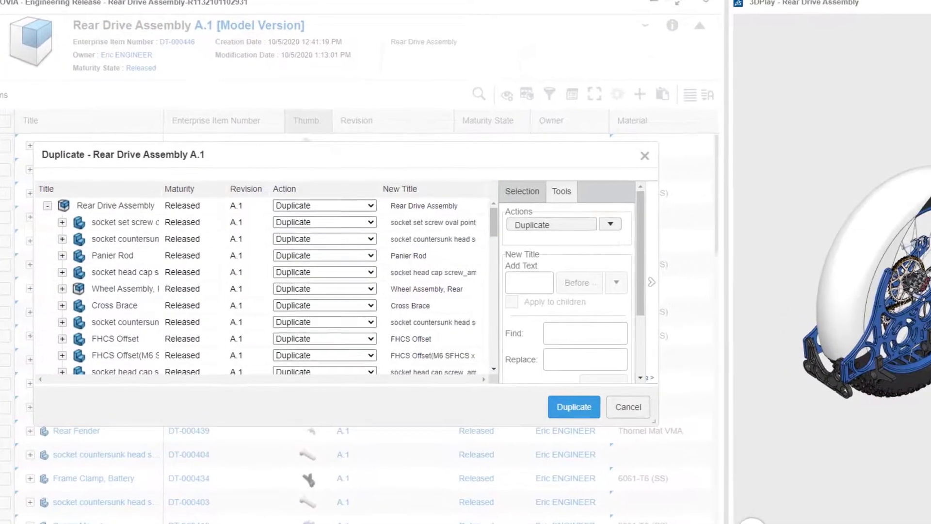
click(597, 226)
click(538, 324)
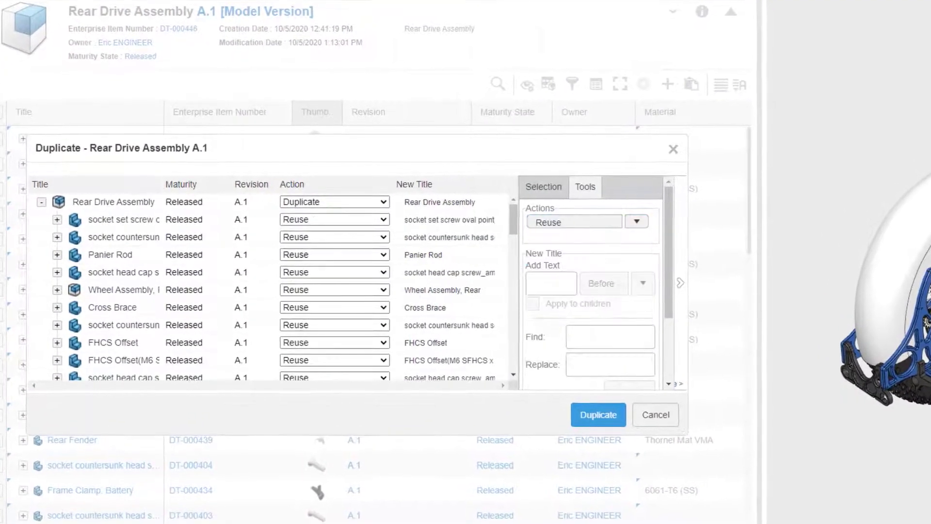
Step: Duplicate the top-level Rear Drive Assembly using Duplicate with Drawings and the new title "AST Rear Drive Assembly"
click(377, 201)
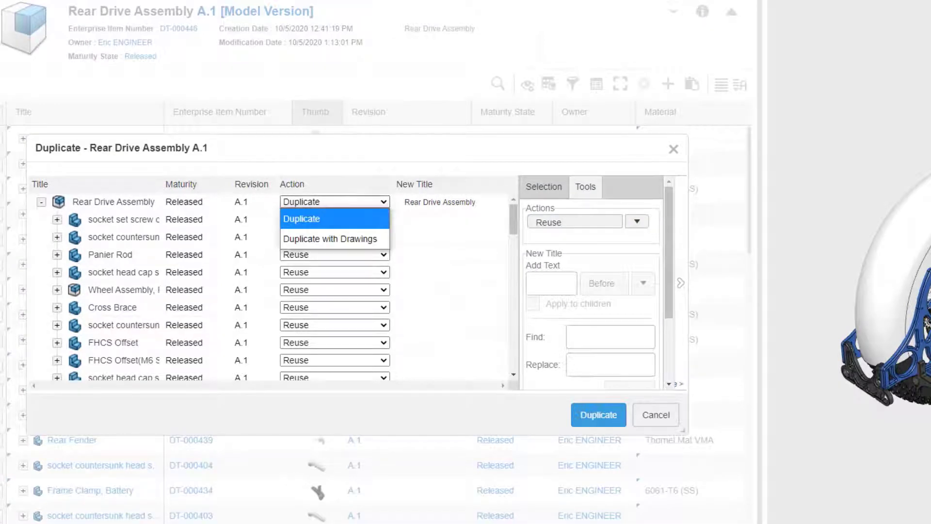
click(331, 239)
click(406, 202)
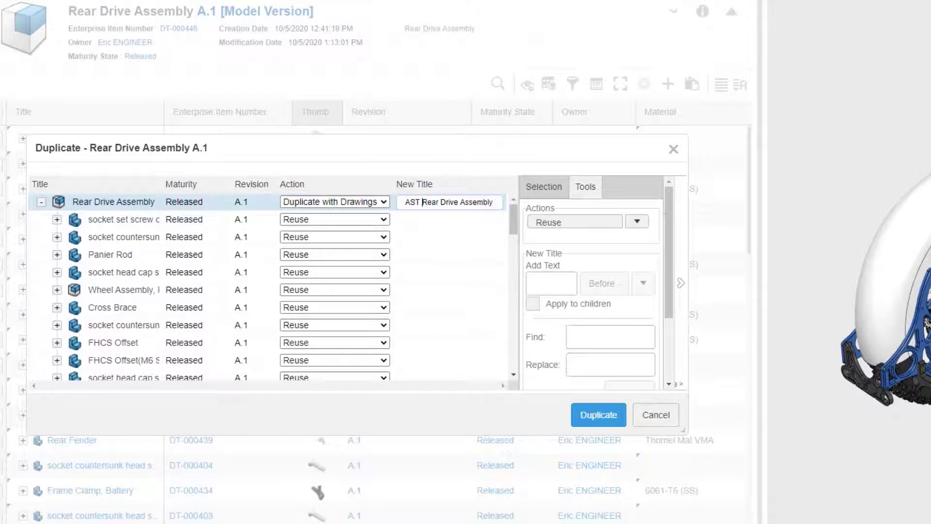
click(598, 415)
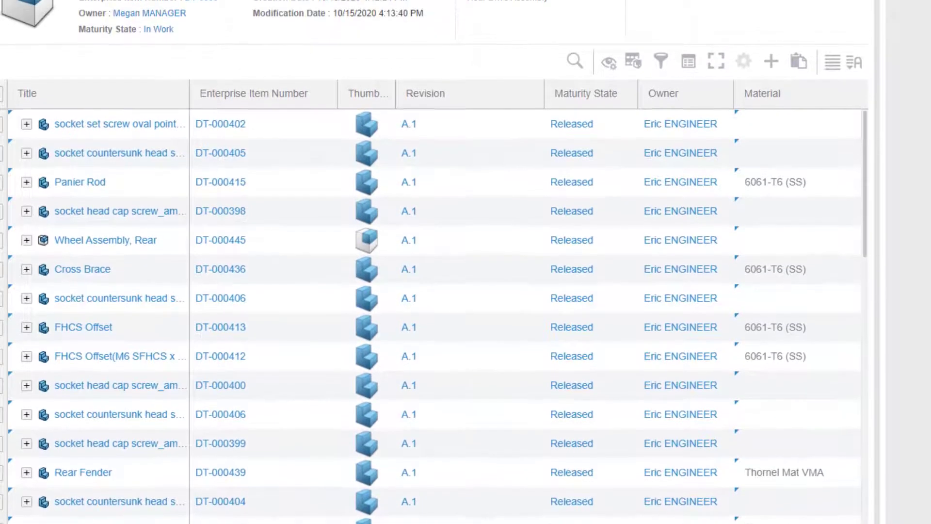
Step: Filter the AST Rear Drive Assembly items by "rear" and select the Rear Fender
click(575, 37)
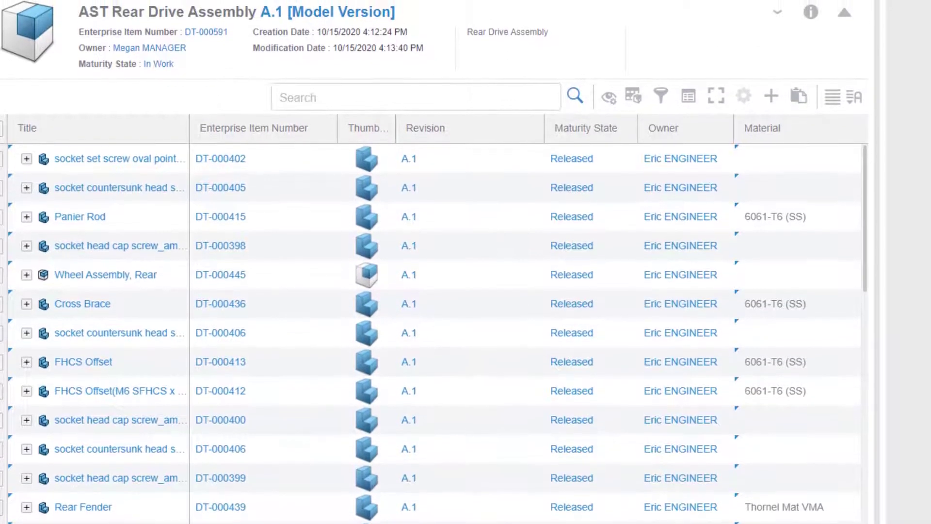
text(rear)
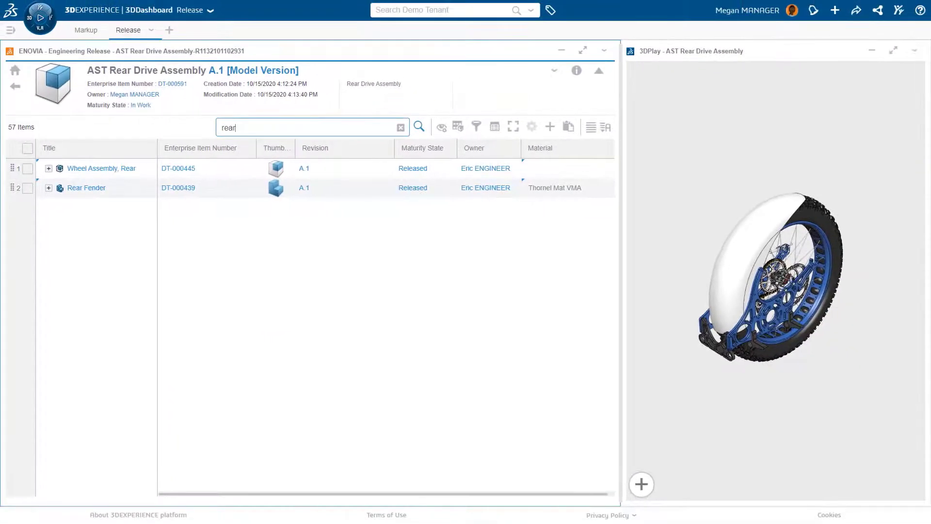
click(27, 188)
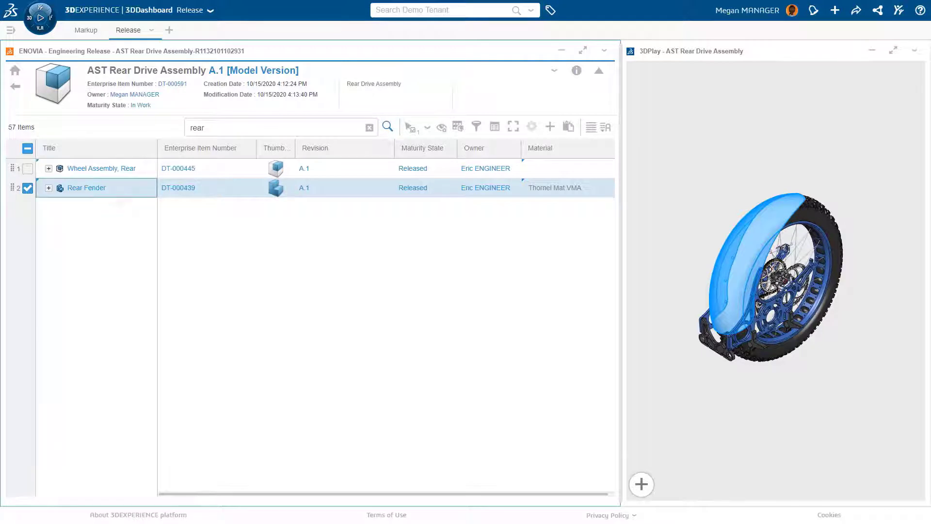
Step: Replace the Rear Fender by the AST Rear Fender branch, revision A_1.1, and compare the two fenders
right_click(122, 188)
mouse_move(182, 435)
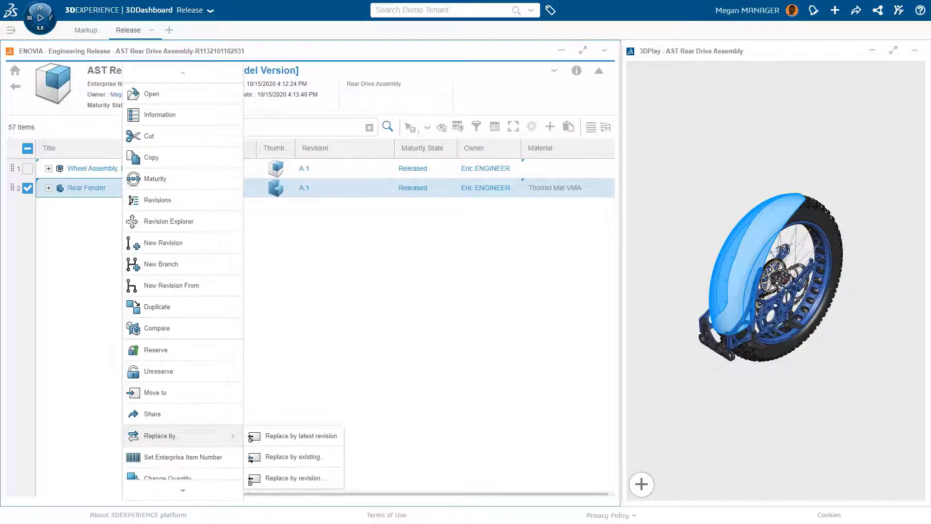
click(293, 478)
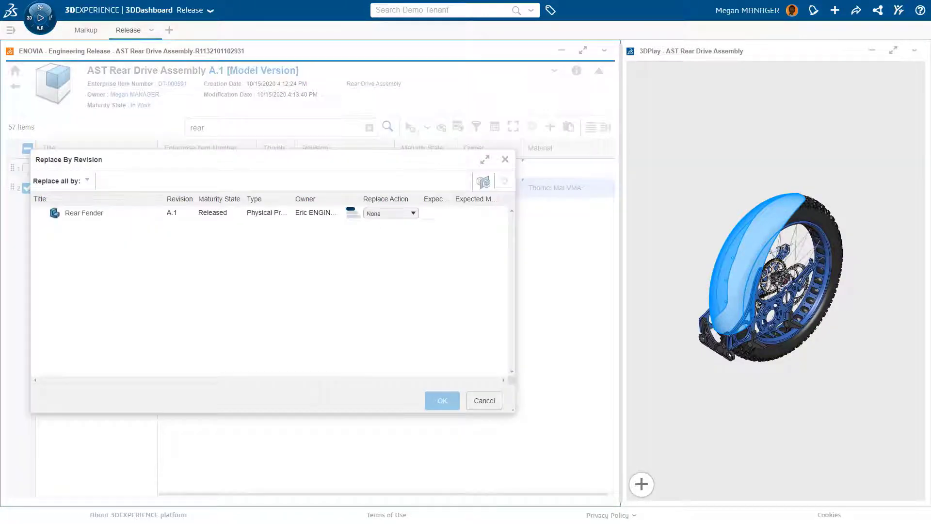
click(391, 213)
click(376, 248)
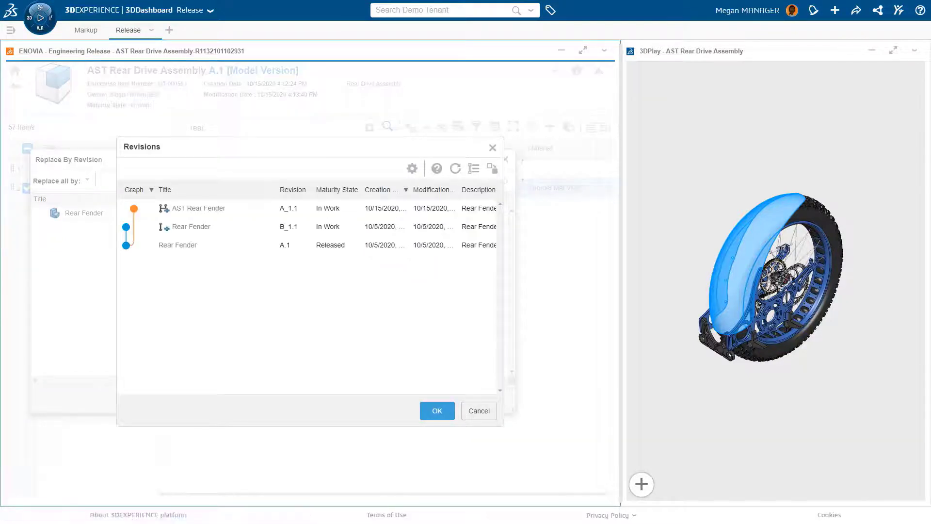
click(198, 209)
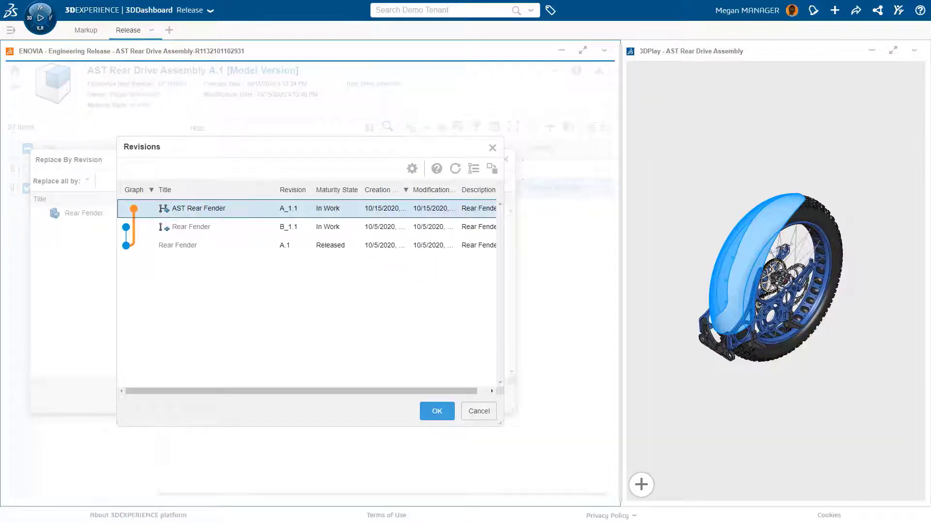
click(437, 411)
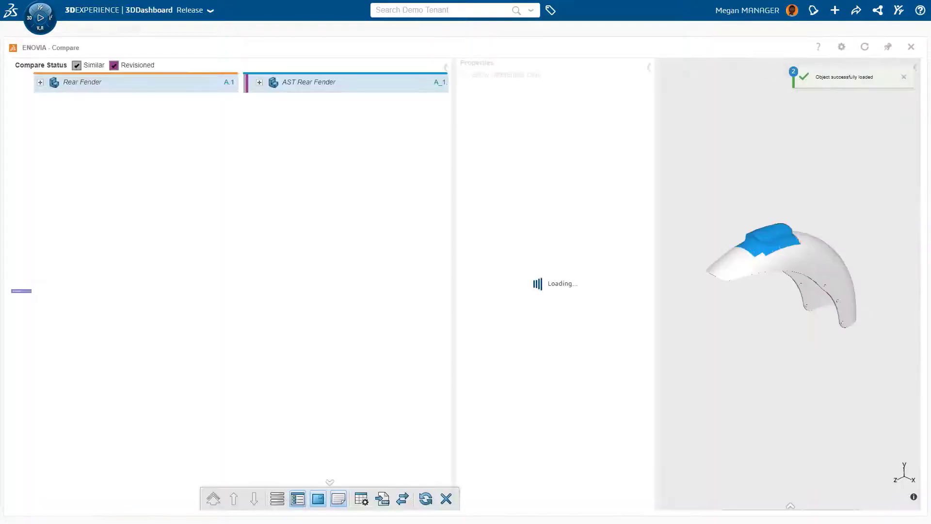
scroll(776, 253, up, 8)
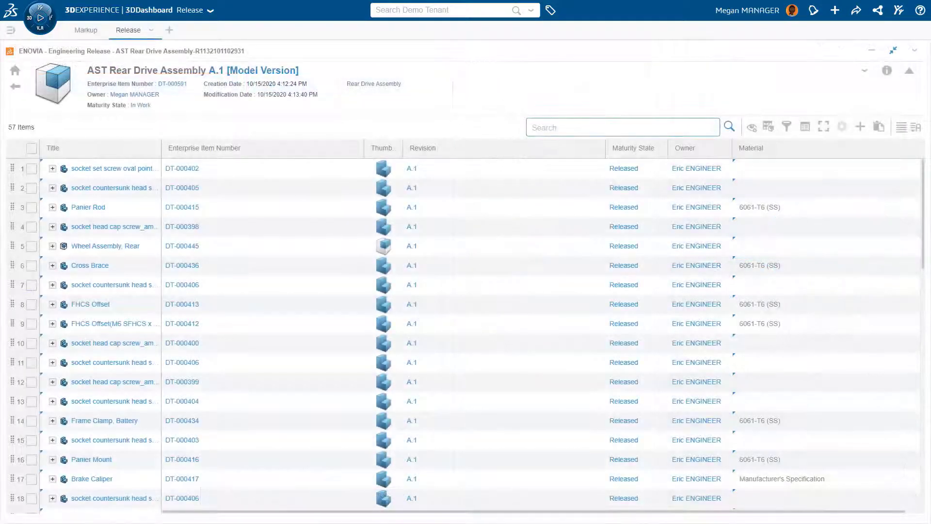
Step: Search the tenant for "prd: push" and add the AST Push Handlebar Retrofit to the AST Rear Drive Assembly
click(436, 10)
click(403, 45)
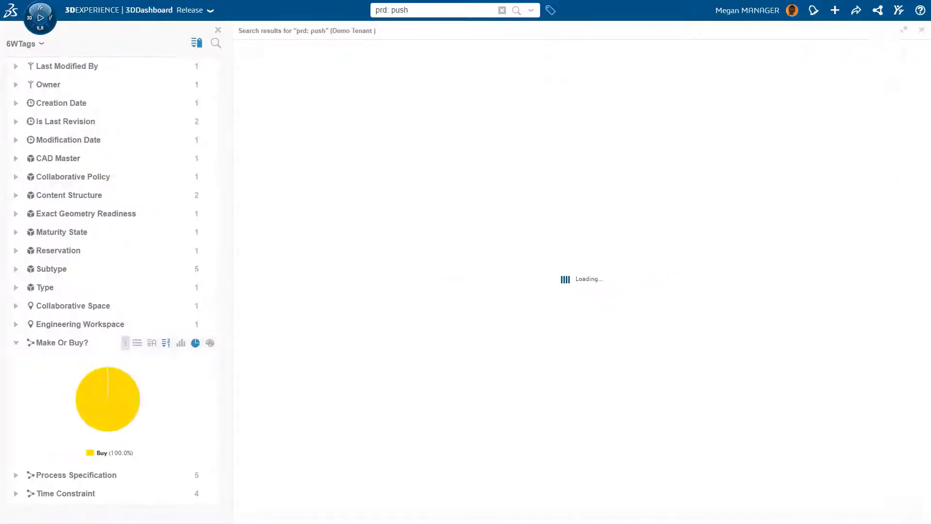
drag(329, 81, 466, 290)
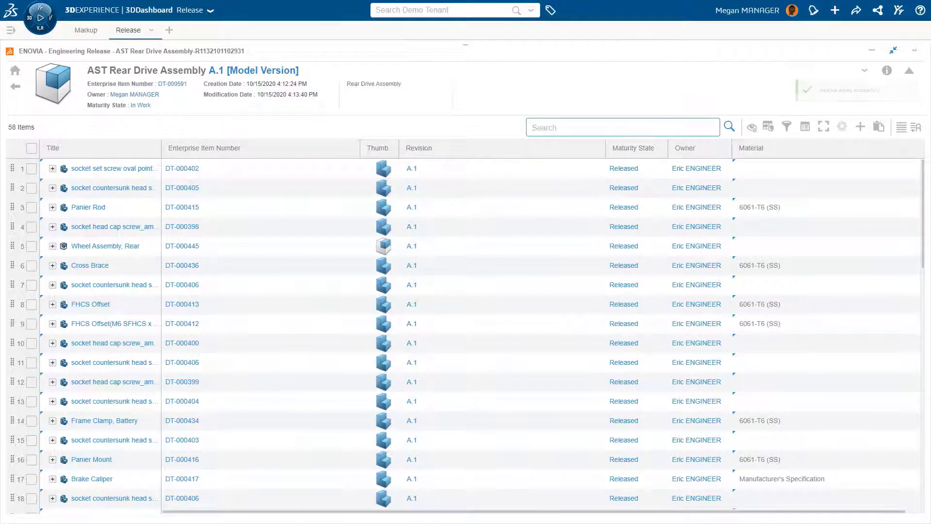
Step: Review the AST Push Handlebar Retrofit's items sorted by maturity state in the enlarged table, and return to the AST Rear Drive Assembly
click(97, 169)
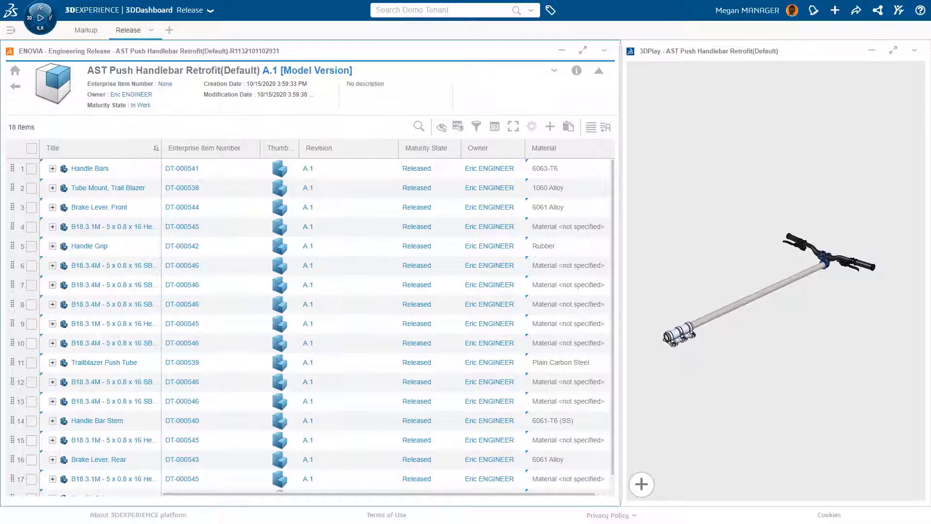
click(426, 148)
click(583, 51)
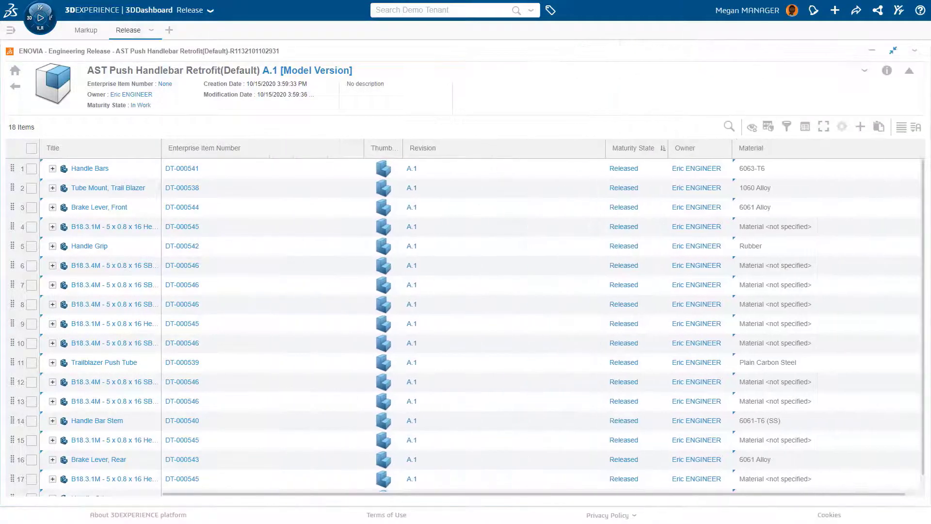
click(16, 87)
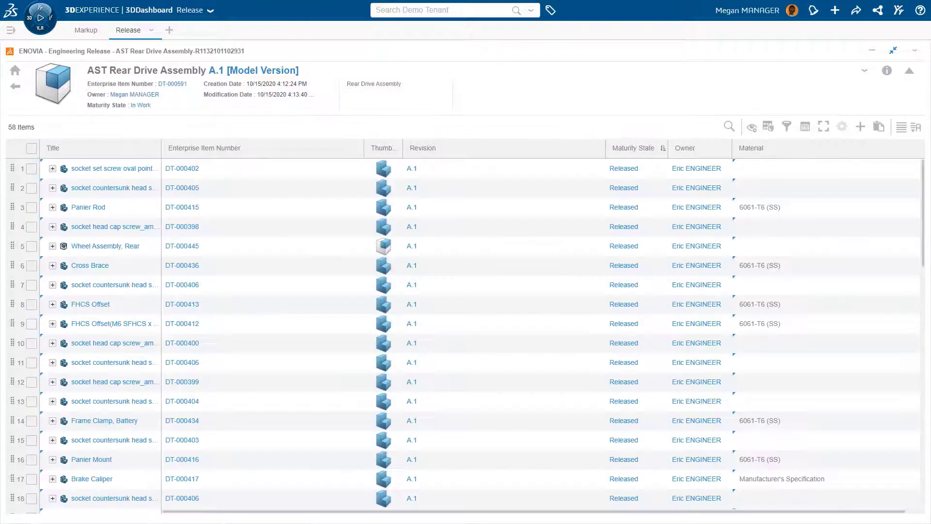
Step: Consolidate the AST Rear Drive Assembly's items by quantity and add a new engineering item to it
click(767, 127)
click(790, 165)
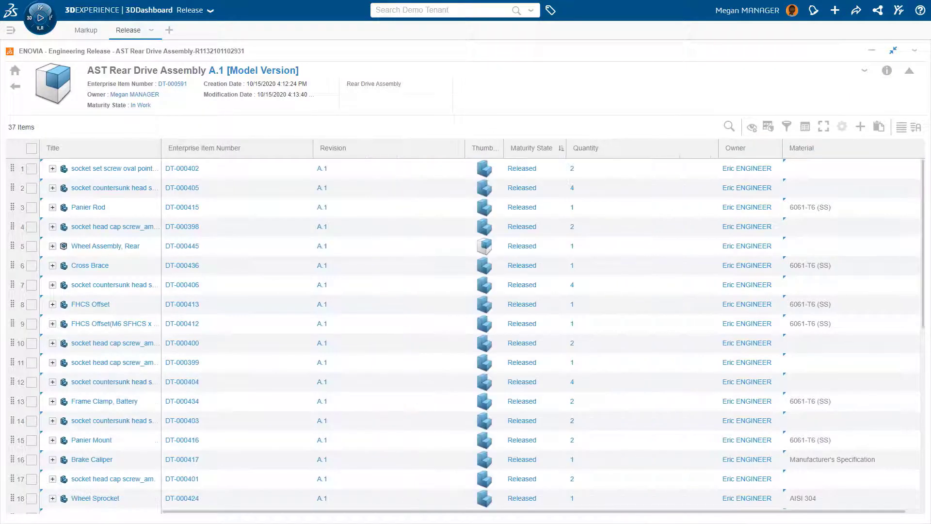
click(860, 127)
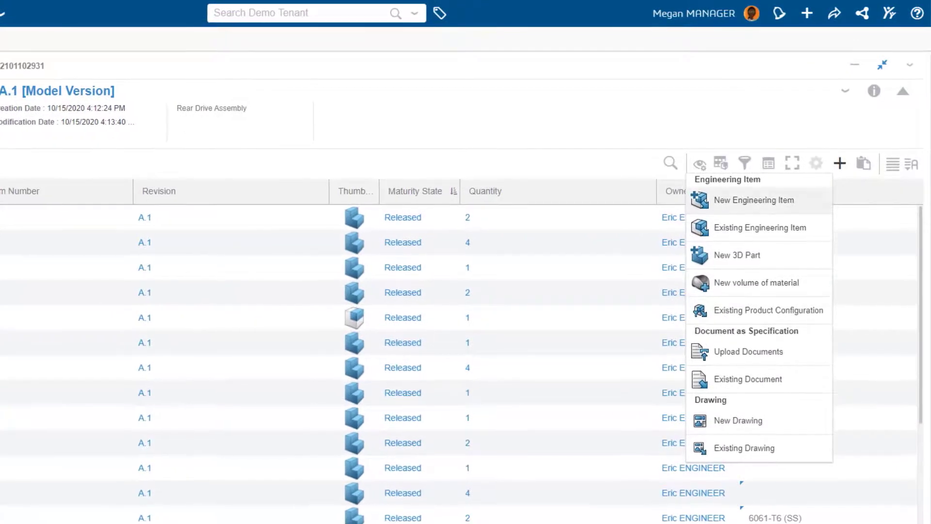
click(754, 200)
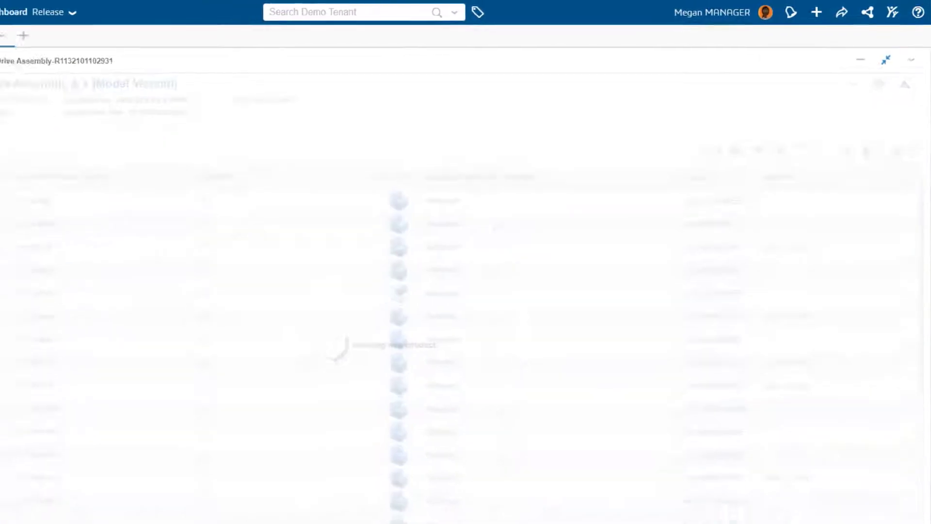
Step: Find the new physical product with the filter "phy" and edit its title to "AST Lithium Grease"
text(phy)
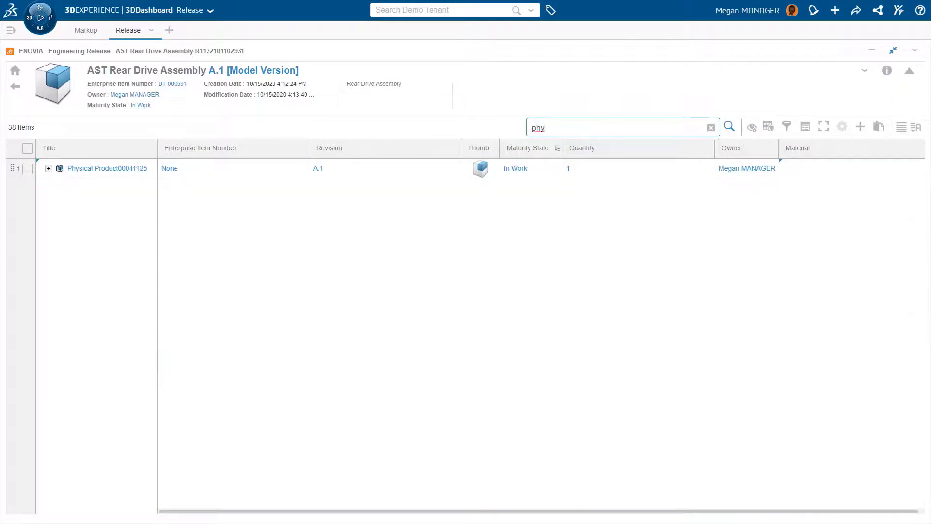
click(28, 169)
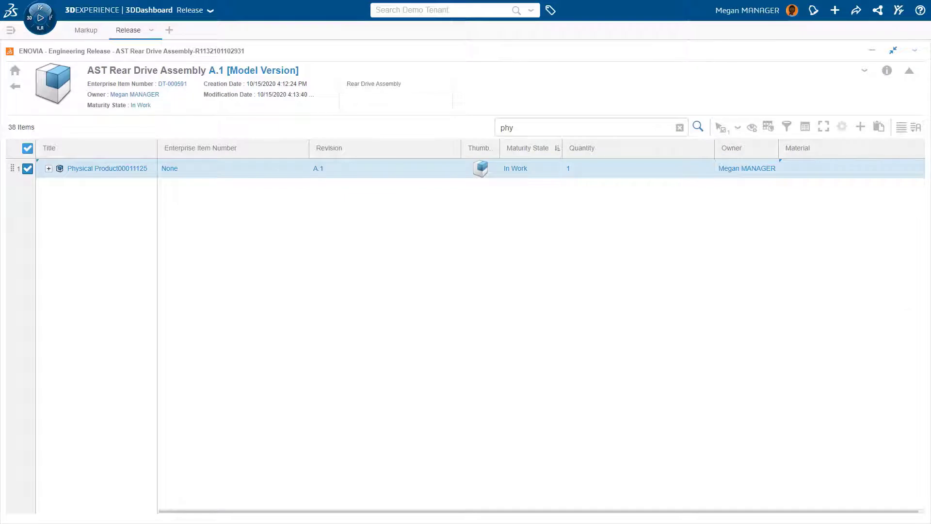
click(887, 71)
click(911, 151)
triple_click(756, 218)
text(AST Lithium Grease)
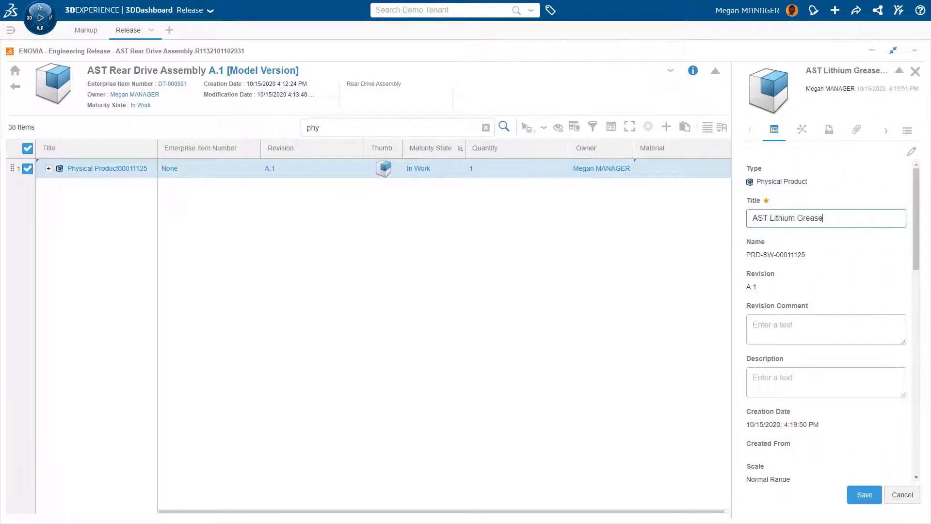
Step: Describe the AST Lithium Grease as "7oz. Tube", set its make-or-buy value to "Buy" and vendor to "Factory Supply", and save
click(826, 382)
text(7oz. Tube)
drag(916, 219, 916, 422)
click(826, 178)
text(Buy)
click(825, 465)
text(Fac)
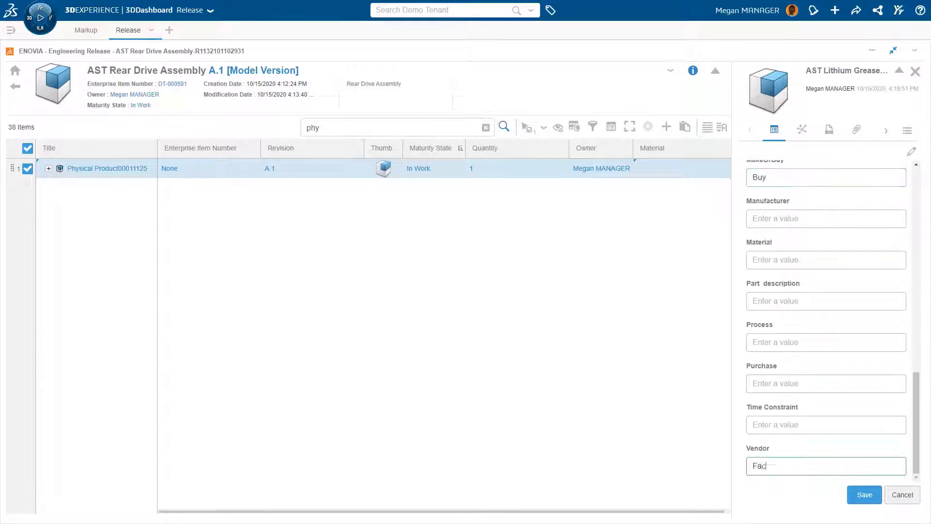
text(tory Supply)
click(864, 495)
Step: Set the AST Lithium Grease's total quantity to 2 and clear the "phy" filter from the item list
click(568, 168)
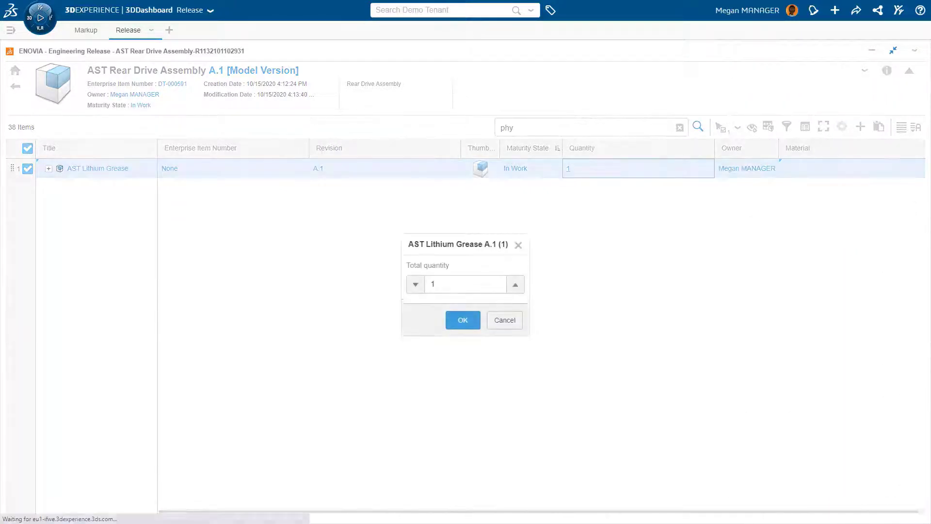
click(463, 326)
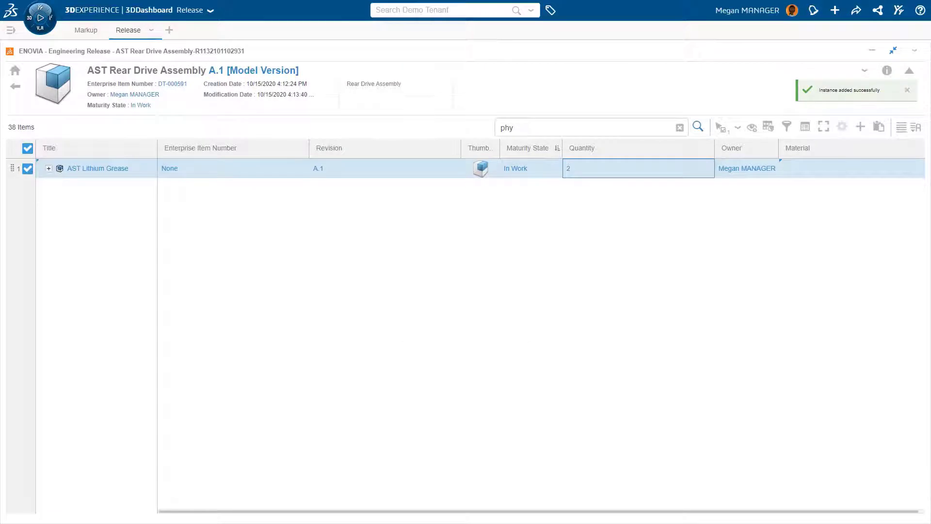
click(680, 127)
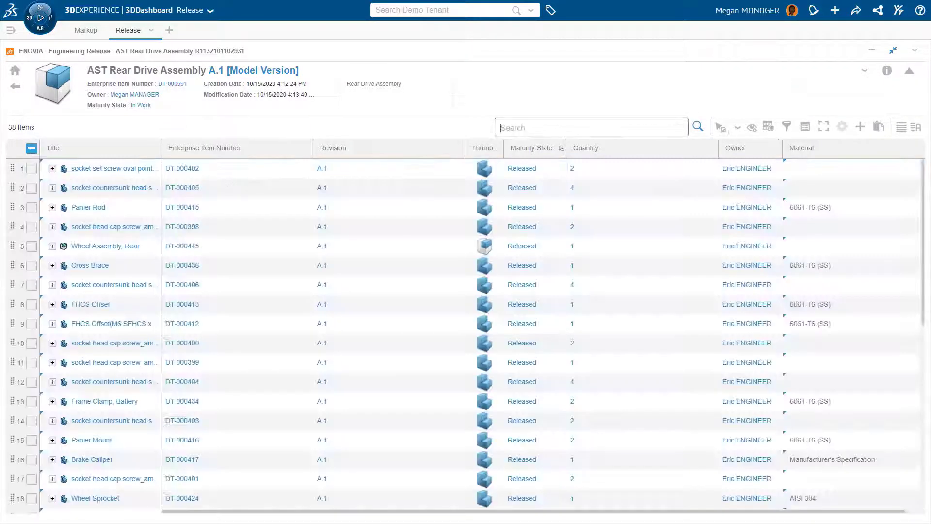
Step: Group the items by maturity state and assign enterprise item numbers to the three AST items in work
click(824, 126)
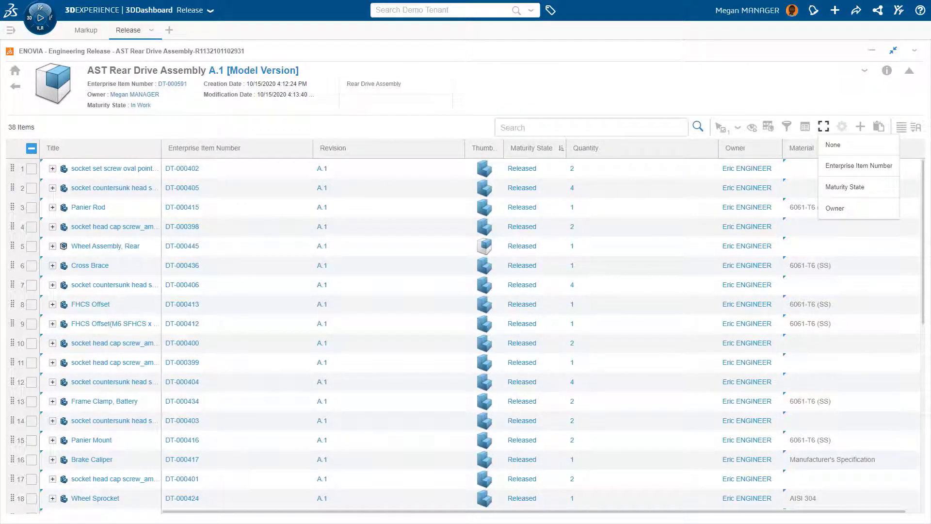
click(844, 186)
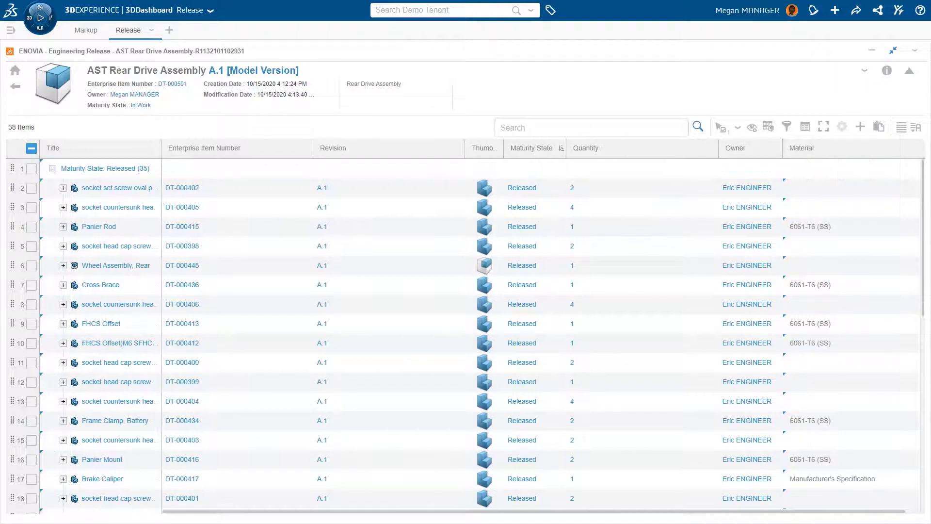
click(32, 207)
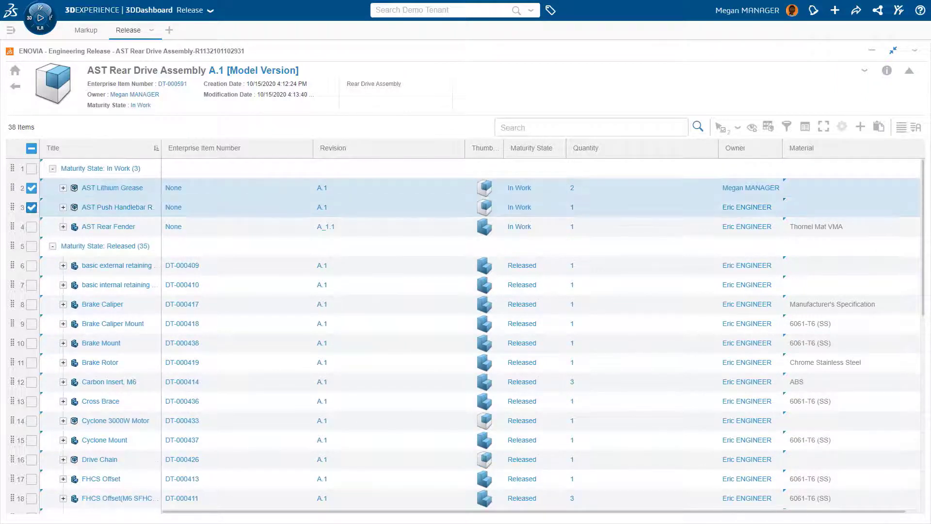
click(32, 227)
right_click(24, 231)
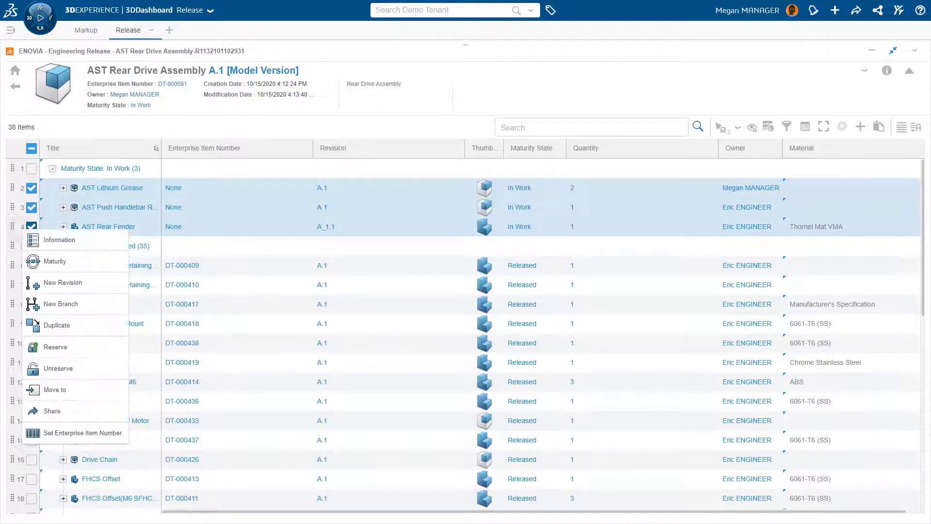
click(82, 432)
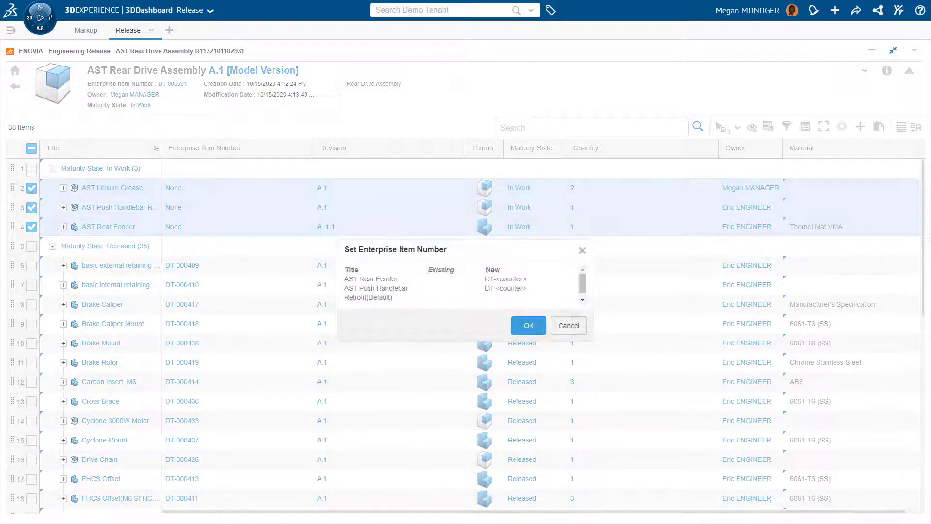
click(529, 325)
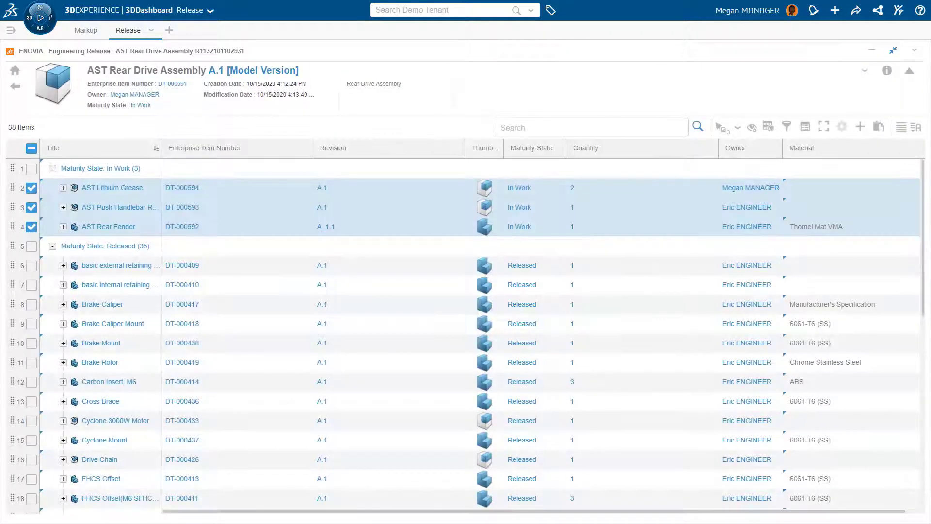
Step: Release the AST Lithium Grease, AST Push Handlebar Retrofit, AST Rear Fender and the parent AST Rear Drive Assembly
click(519, 187)
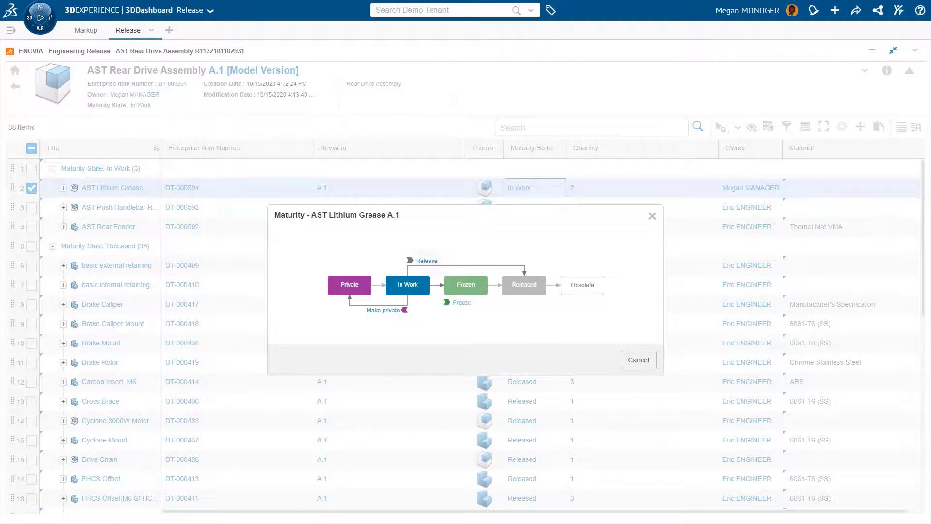
click(524, 285)
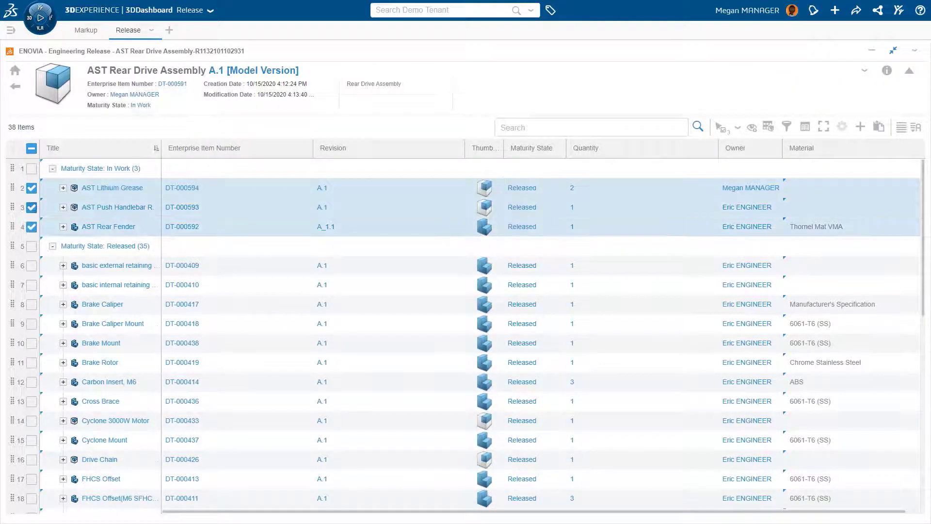
click(141, 105)
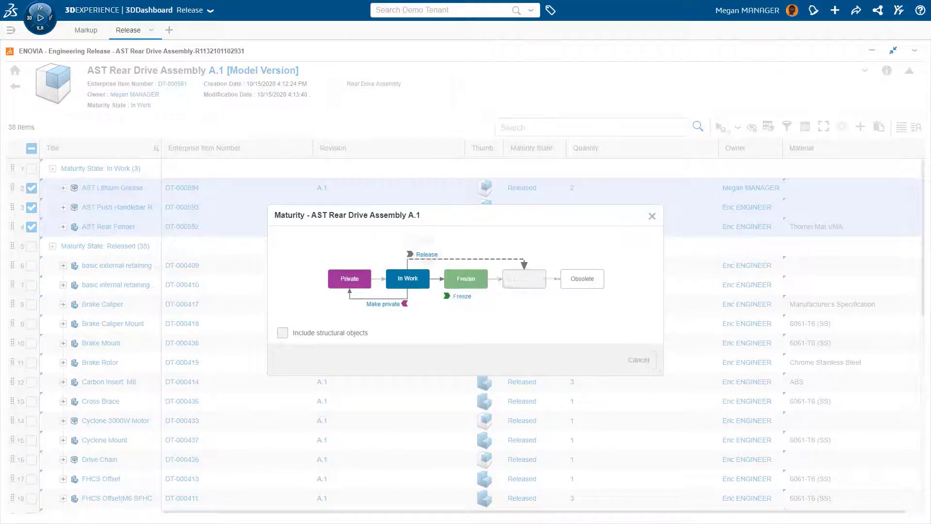
click(524, 278)
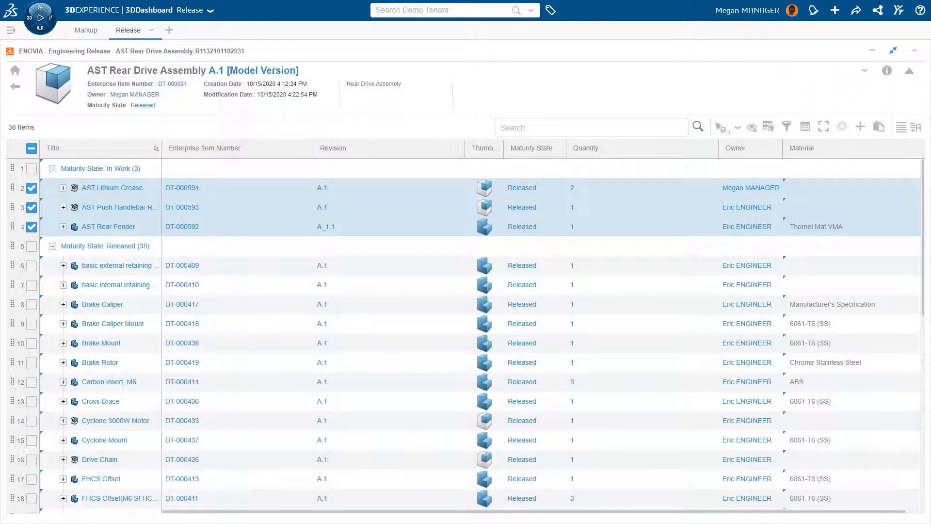
Step: Remove the maturity state grouping and switch the assembly's item list to the flattened view
click(823, 127)
click(832, 144)
click(751, 127)
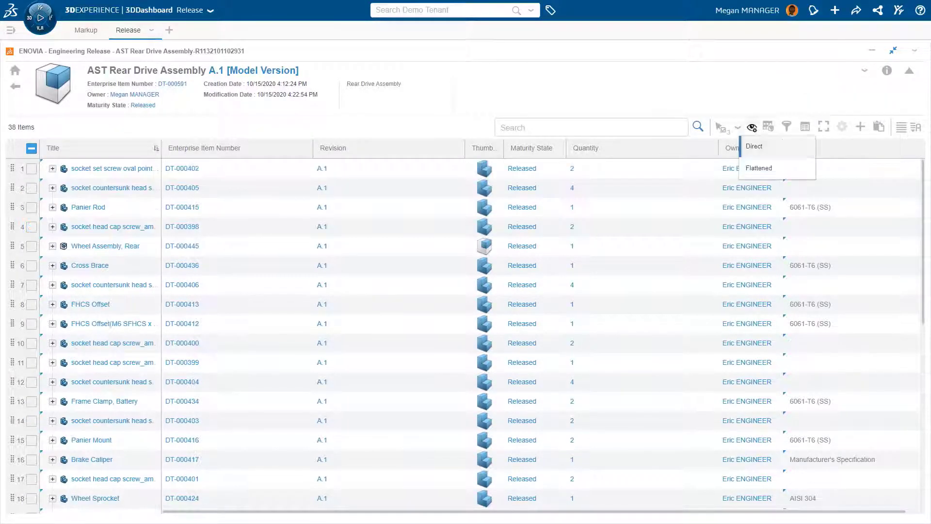
click(759, 168)
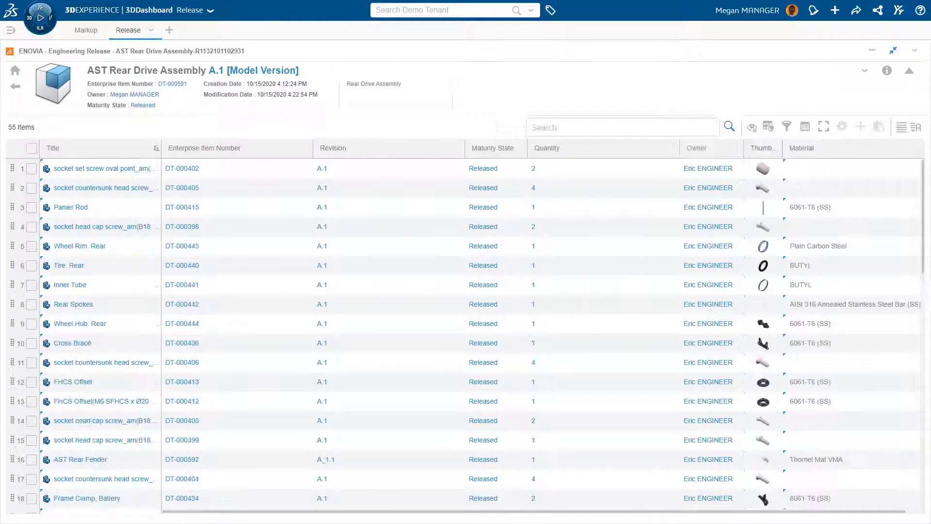
Step: Show the 6WTags, chart Time Constraint as bars and colour-code the items by Process Specification
click(550, 10)
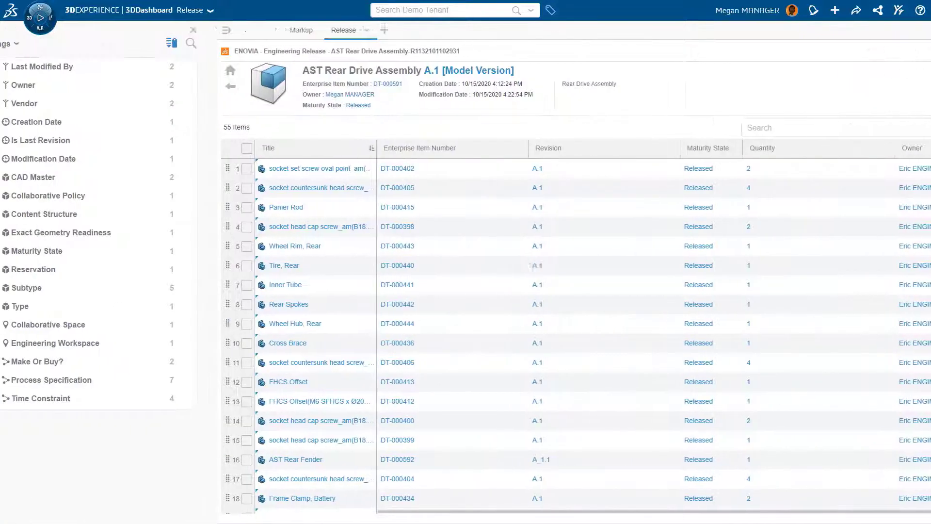
click(65, 398)
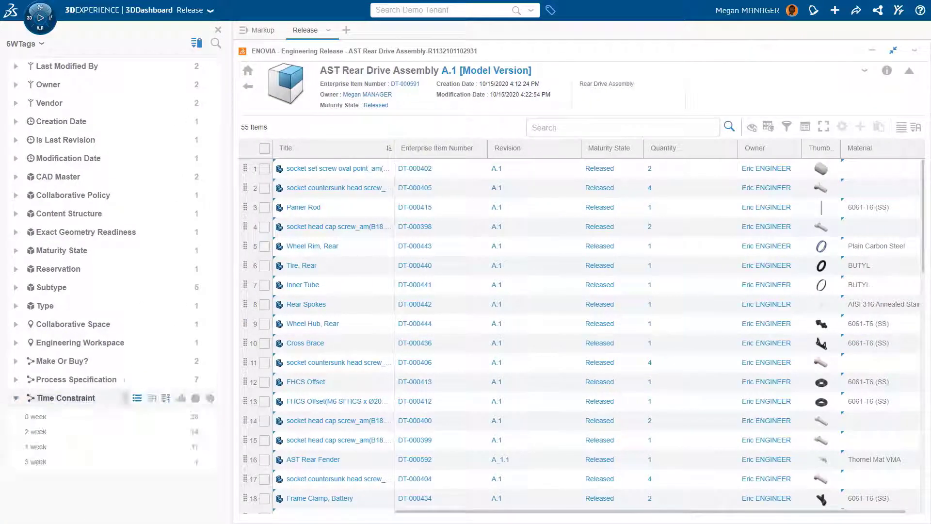
click(181, 397)
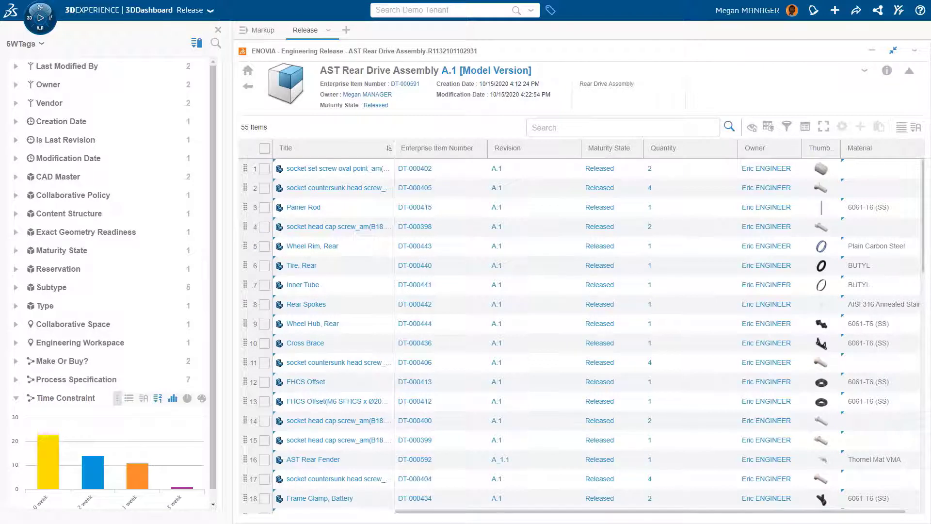
click(76, 379)
scroll(76, 379, down, 2)
click(201, 290)
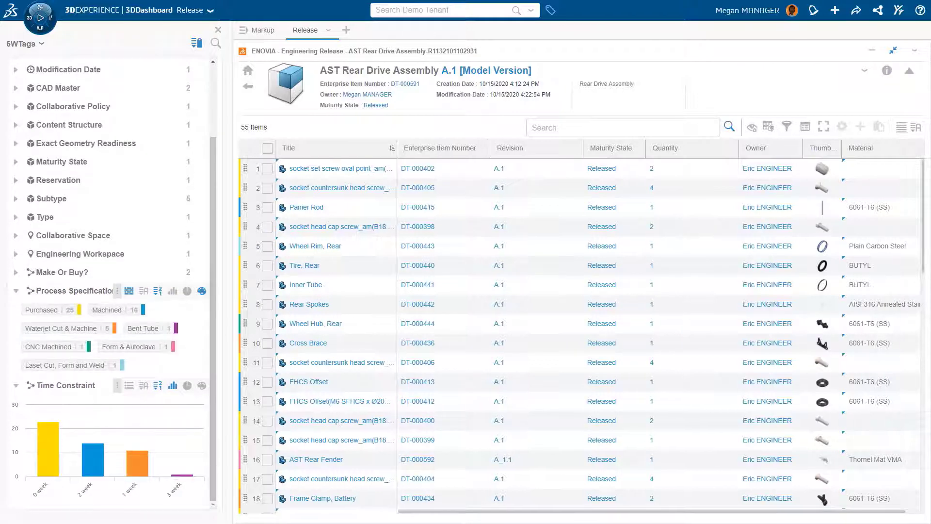
Step: Display the Make Or Buy tag as a pie chart and filter the items to "Buy"
click(62, 273)
click(187, 272)
click(107, 335)
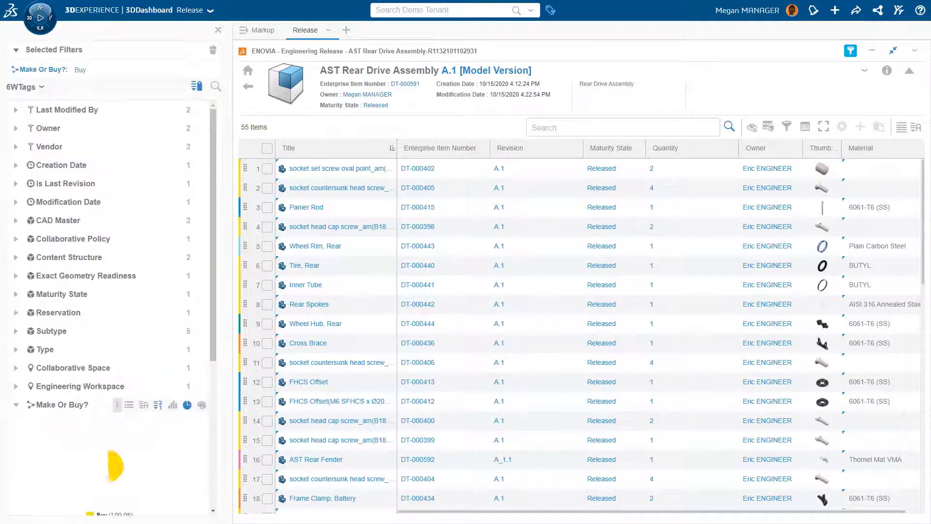
drag(213, 291, 213, 437)
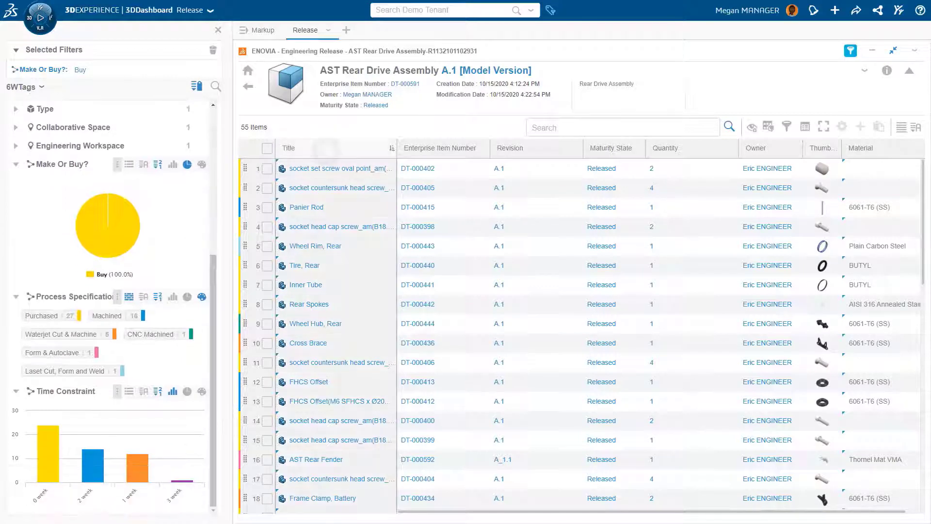
Step: Create and apply a custom view "Purchasing BOM" without the Revision, Owner and Thumbnail columns, sorted by Title
right_click(326, 150)
click(370, 397)
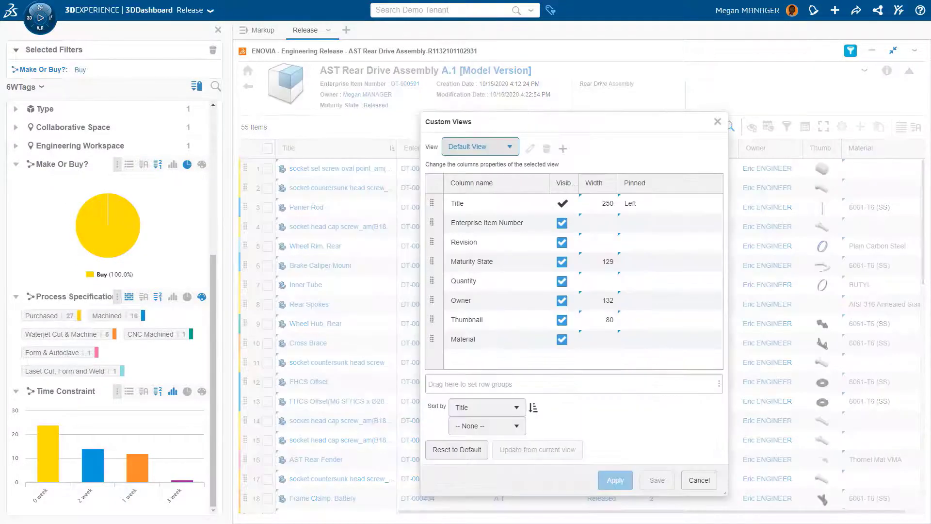
text(Purchasing BOM)
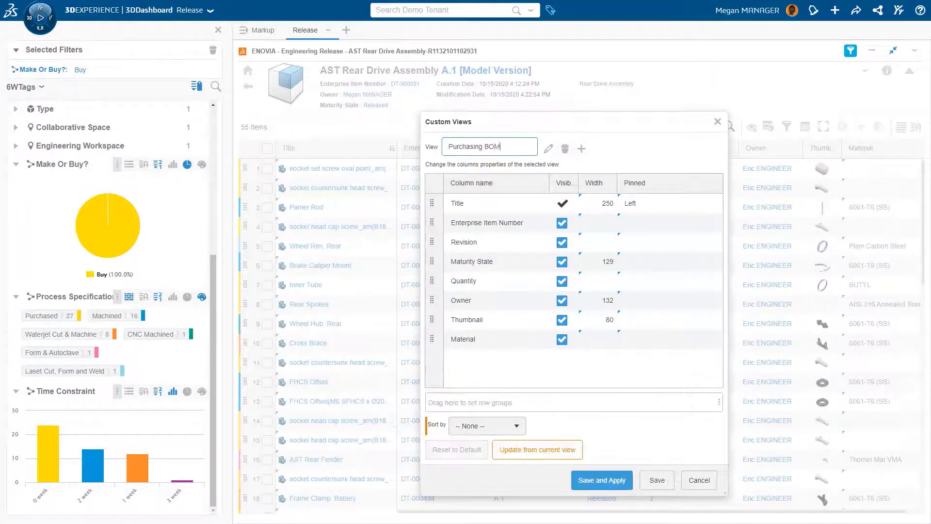
key(Return)
click(562, 242)
click(562, 300)
click(487, 425)
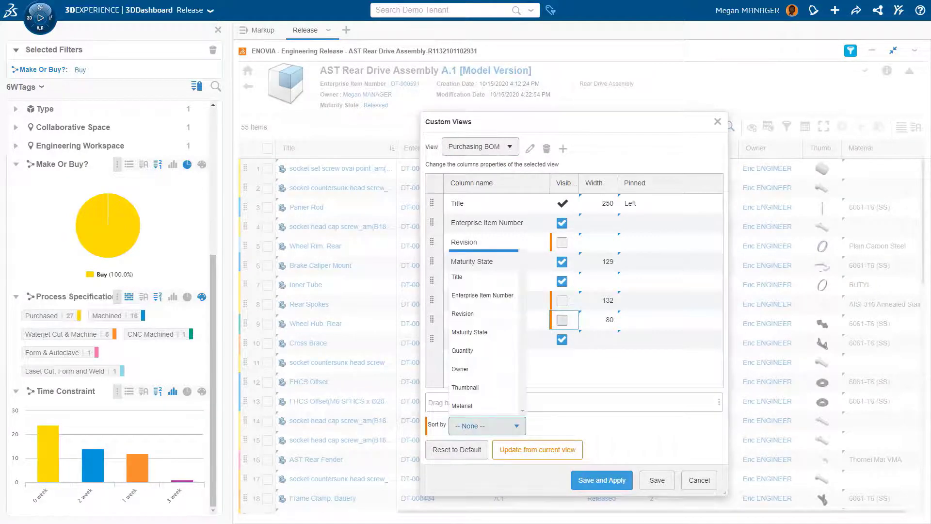
click(461, 279)
click(602, 480)
Step: Export the assembly's direct components in the Instances view to a CSV file named "AST Rear Drive Assembly"
click(865, 71)
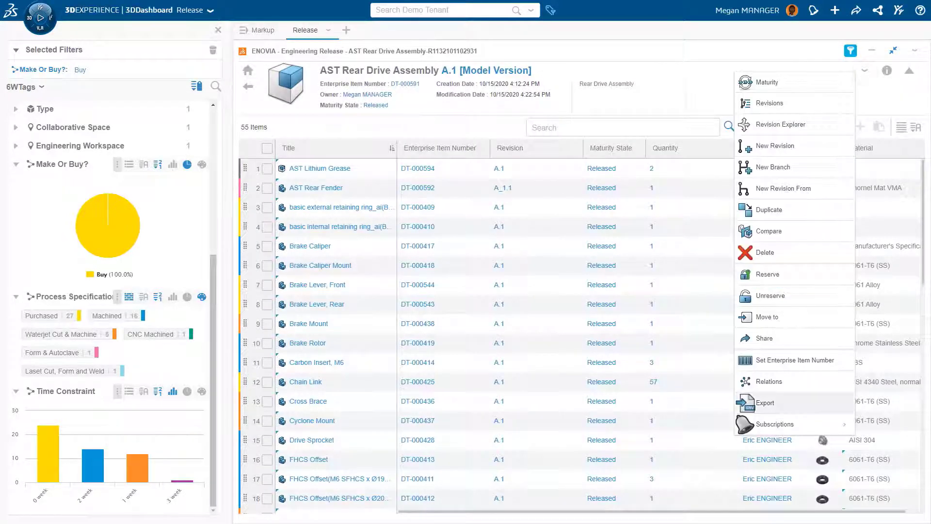
click(765, 403)
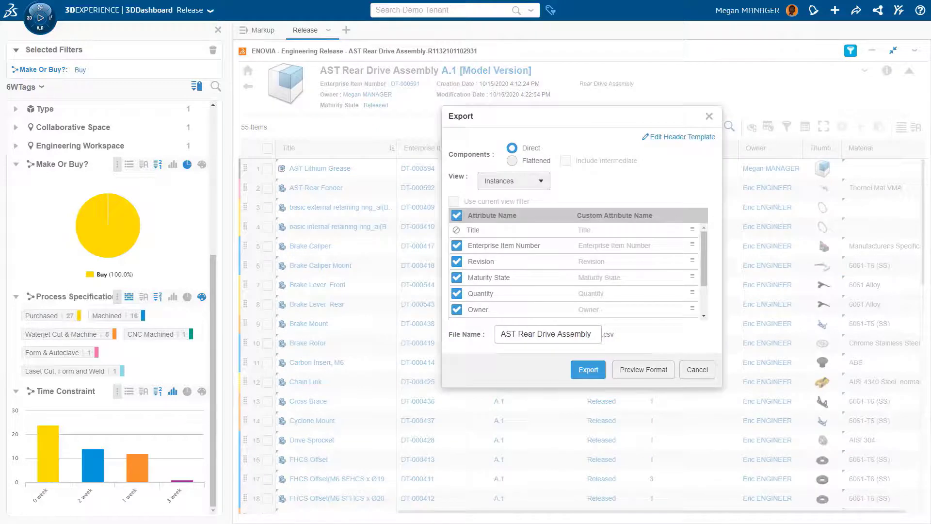
click(588, 369)
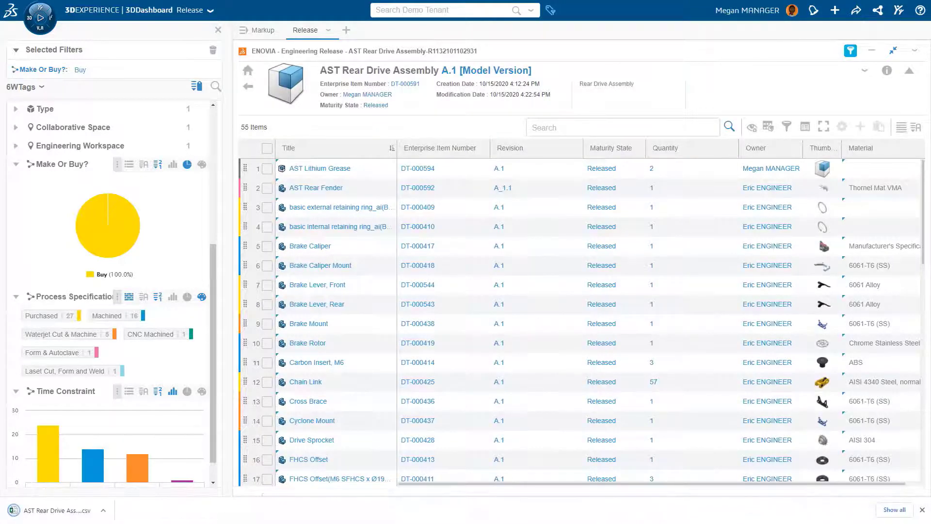
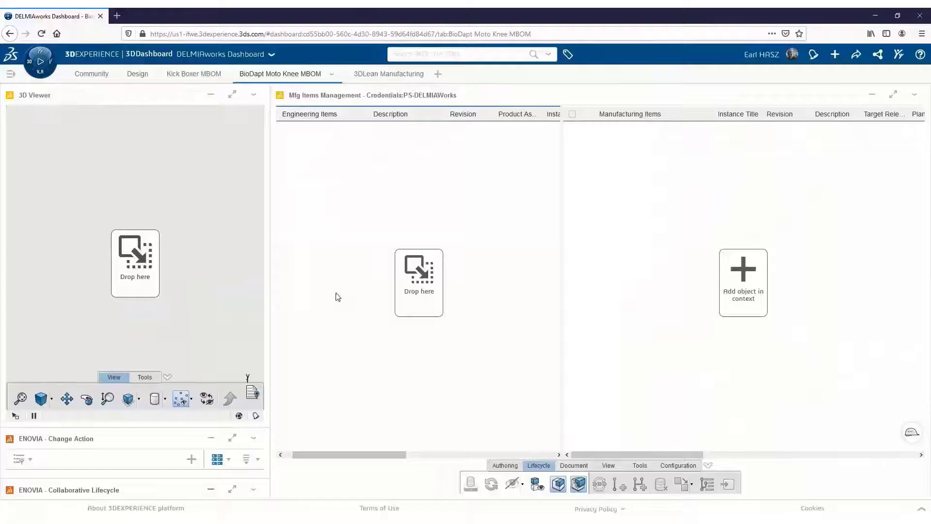
Step: Search for "17-853", load the revision B.1 physical product as the engineering item in Mfg Items Management, and close the results
click(460, 55)
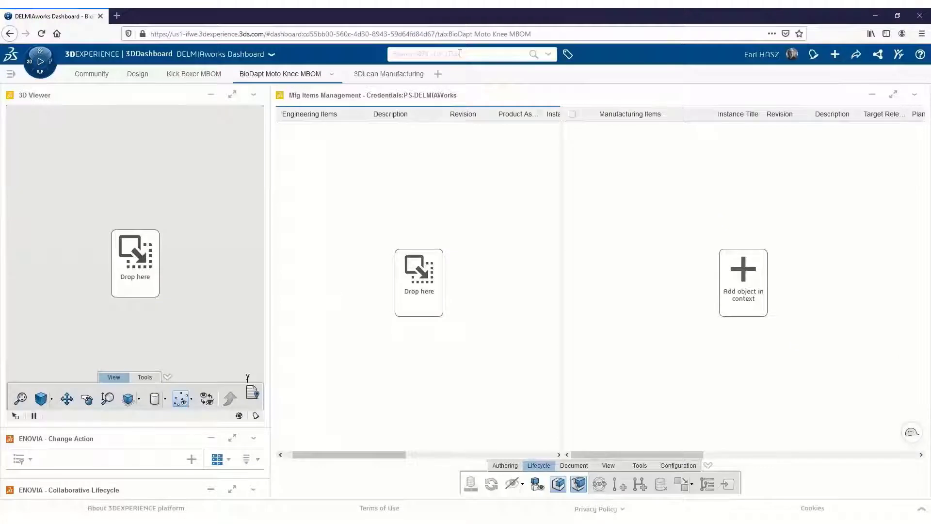
text(17-853)
key(Return)
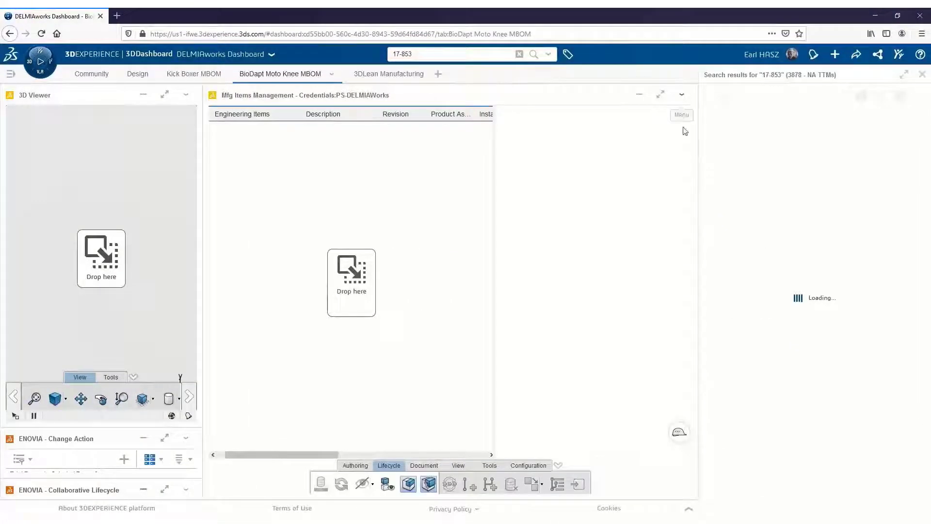
drag(762, 165, 318, 240)
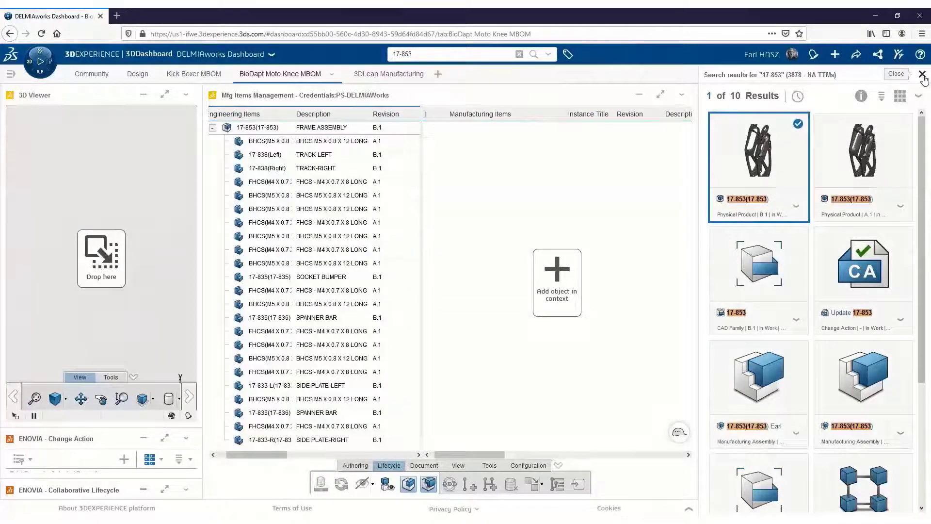
click(922, 75)
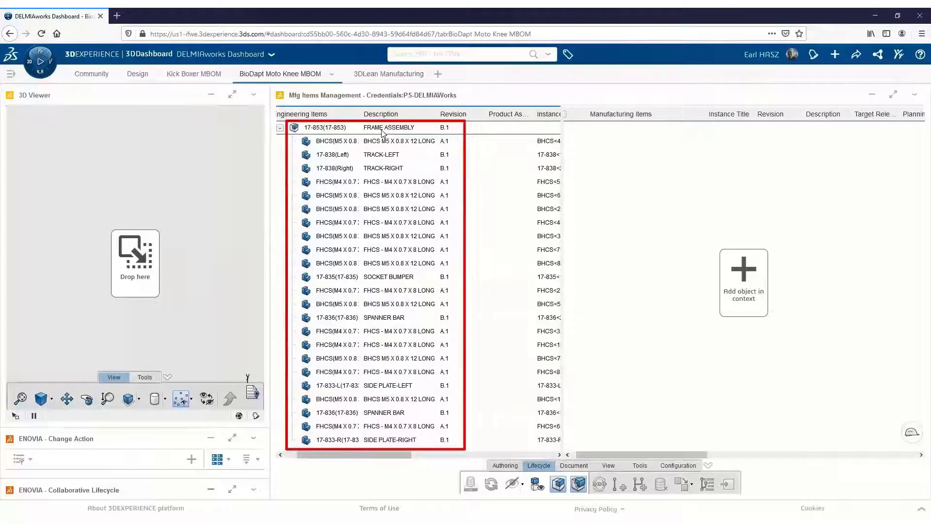
right_click(319, 131)
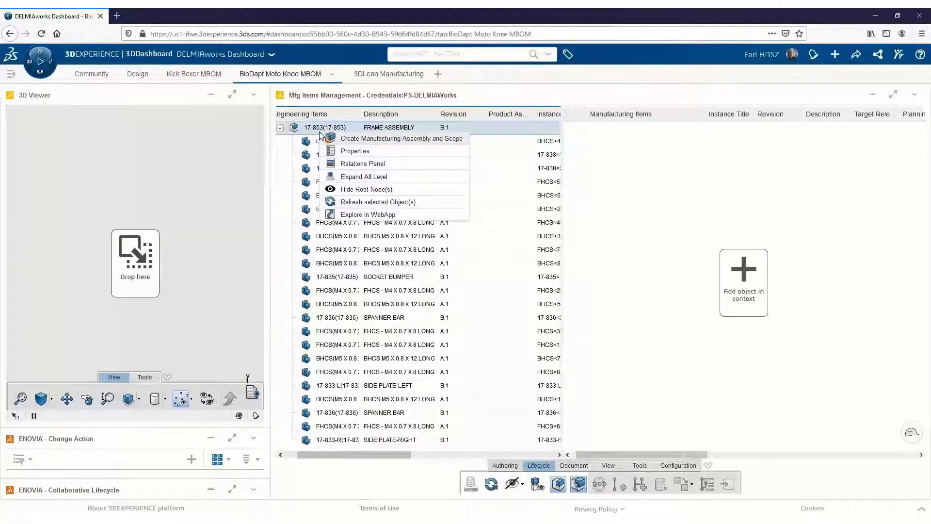
click(369, 140)
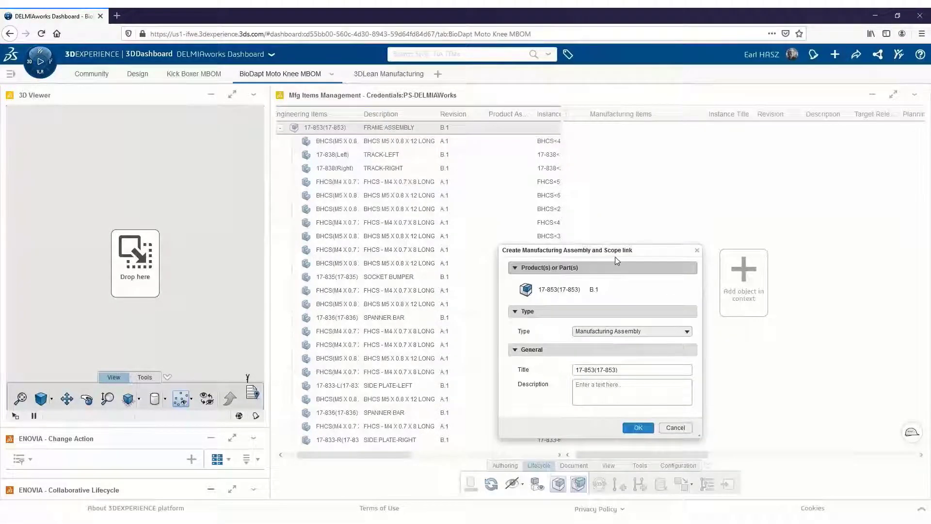
drag(615, 257, 487, 169)
click(500, 282)
text(3D)
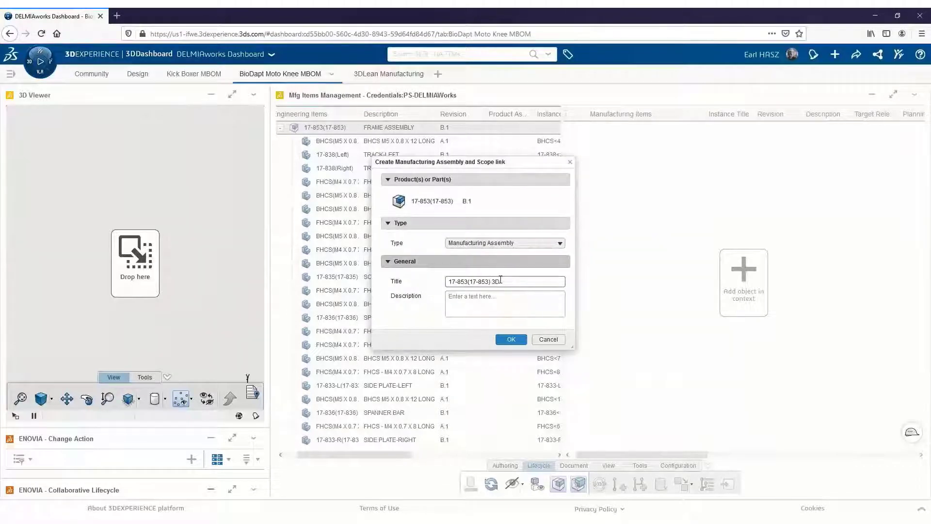
text(x)
click(510, 340)
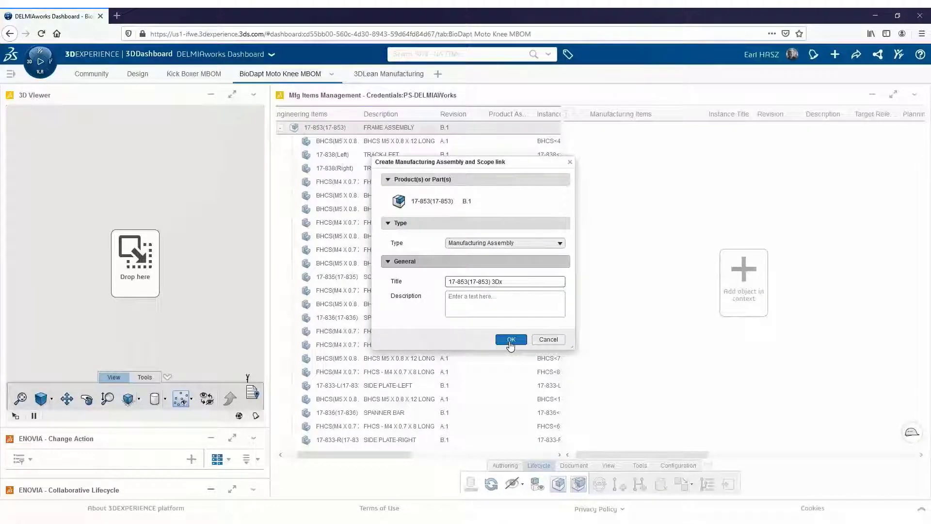
click(510, 339)
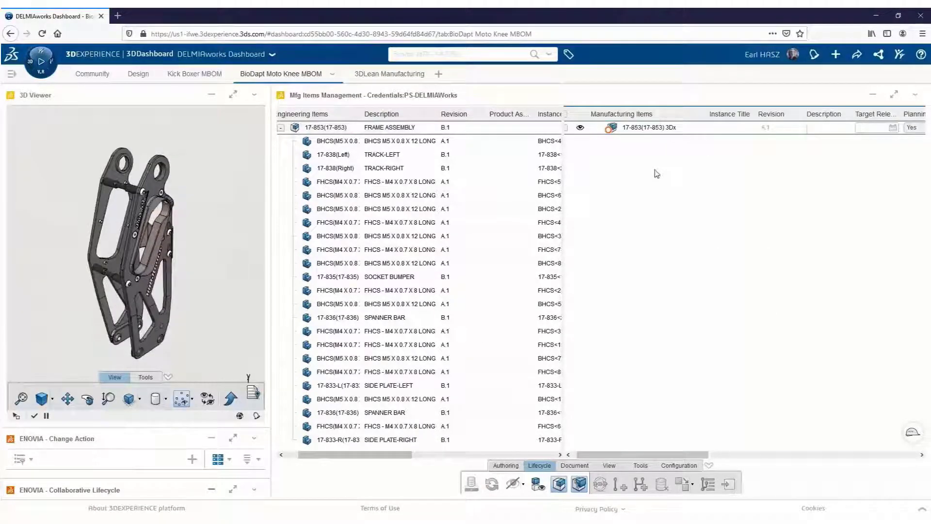
right_click(654, 129)
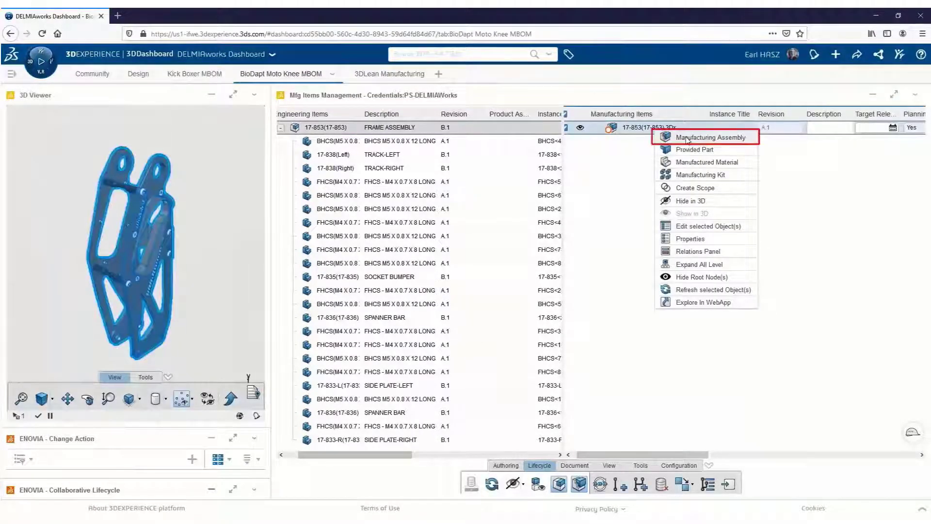
click(687, 138)
click(339, 156)
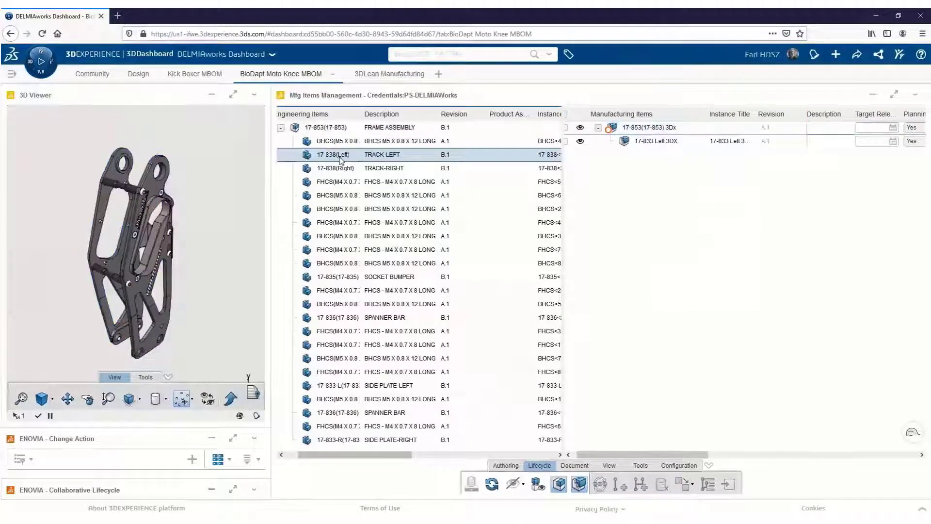
drag(341, 160, 674, 147)
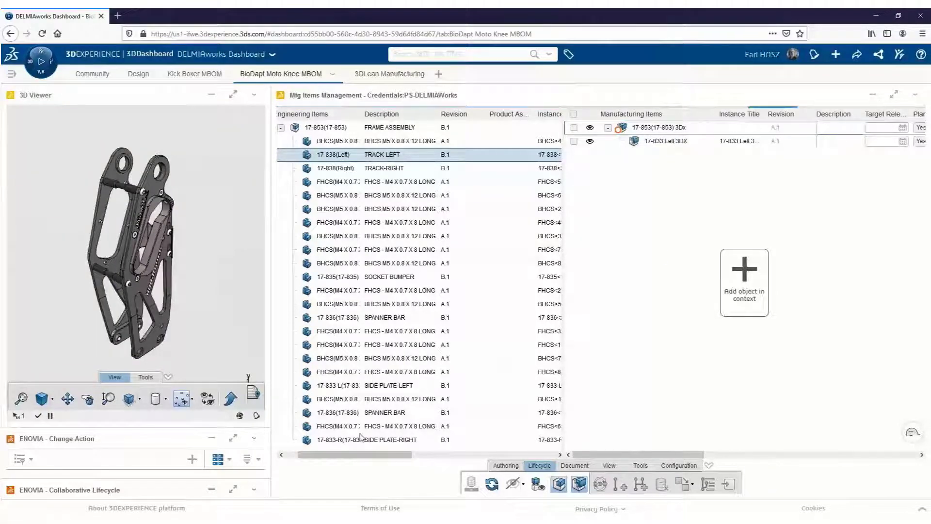
drag(339, 385, 662, 146)
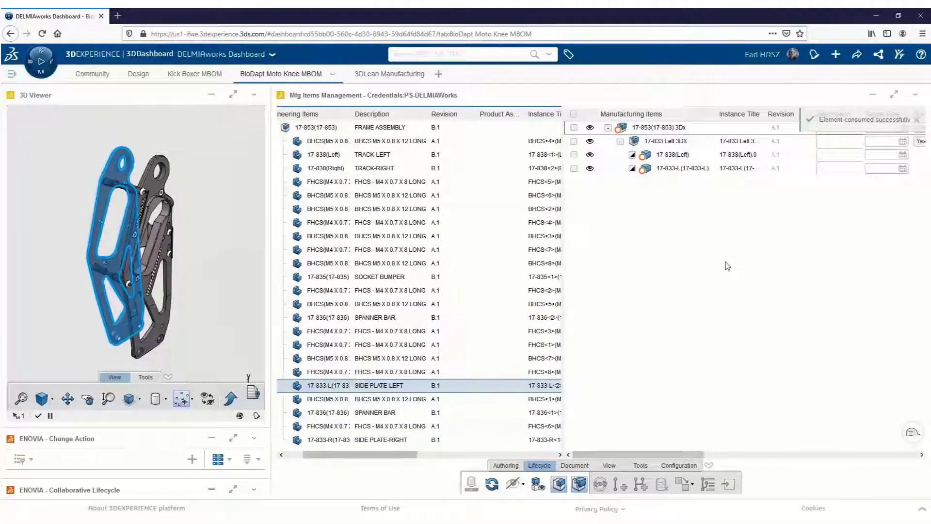
ctrl+click(334, 251)
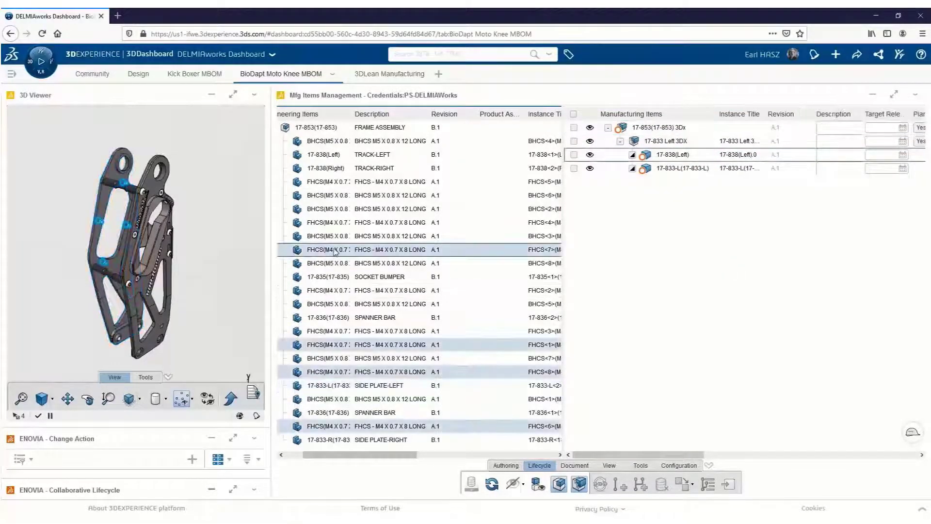
drag(335, 252, 658, 148)
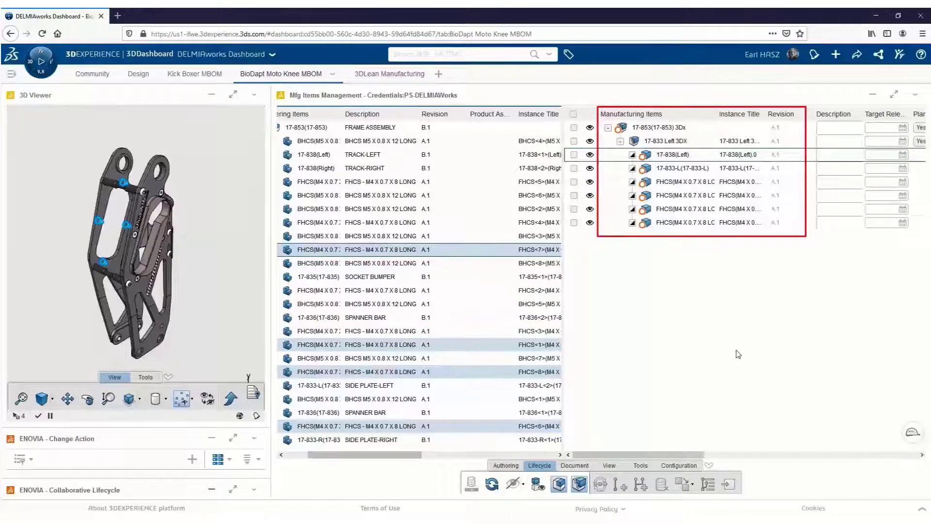
right_click(643, 129)
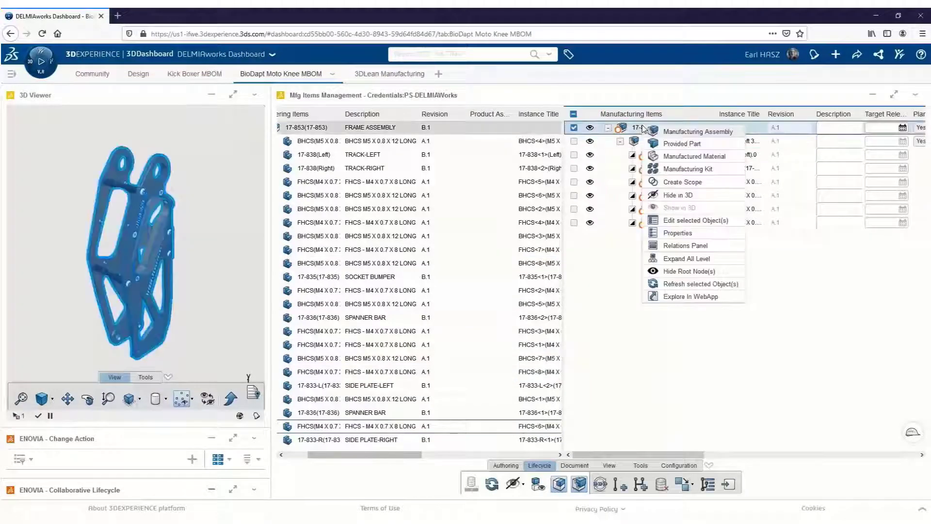
click(646, 131)
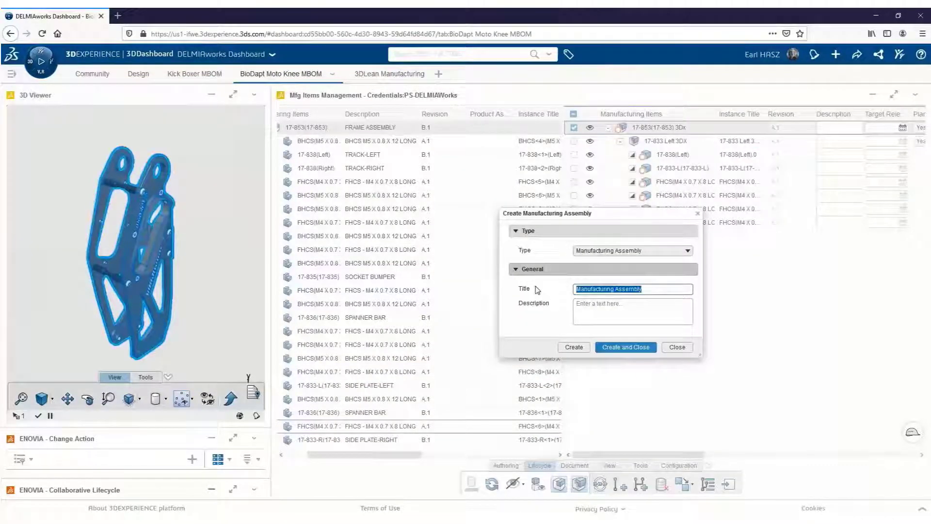
text(17-833 Right 3DX)
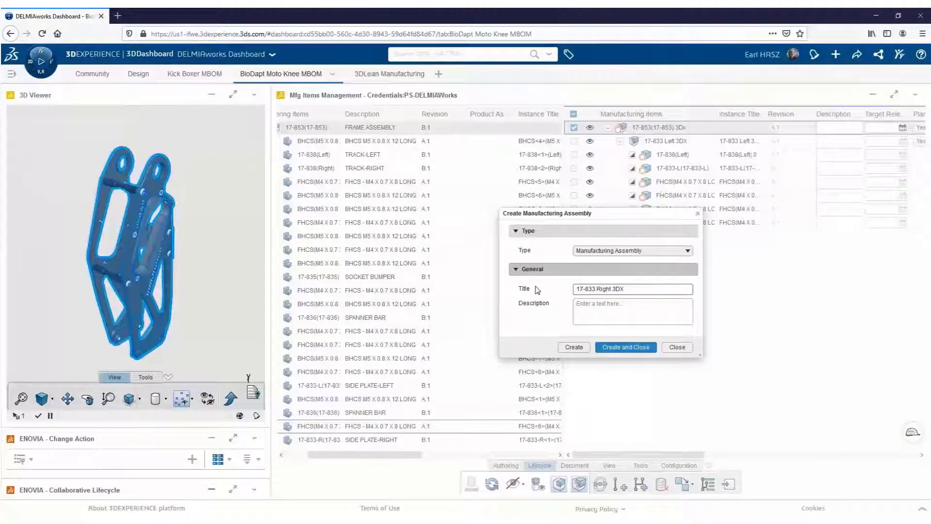
click(630, 348)
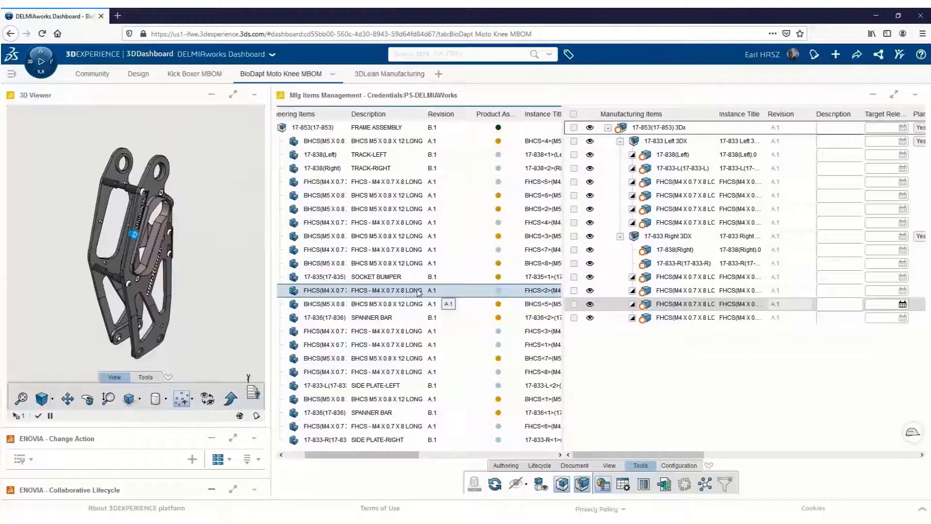
Step: Assign the 17-835 socket bumper and both 17-836 spanner bars directly to the top-level manufacturing assembly
click(394, 279)
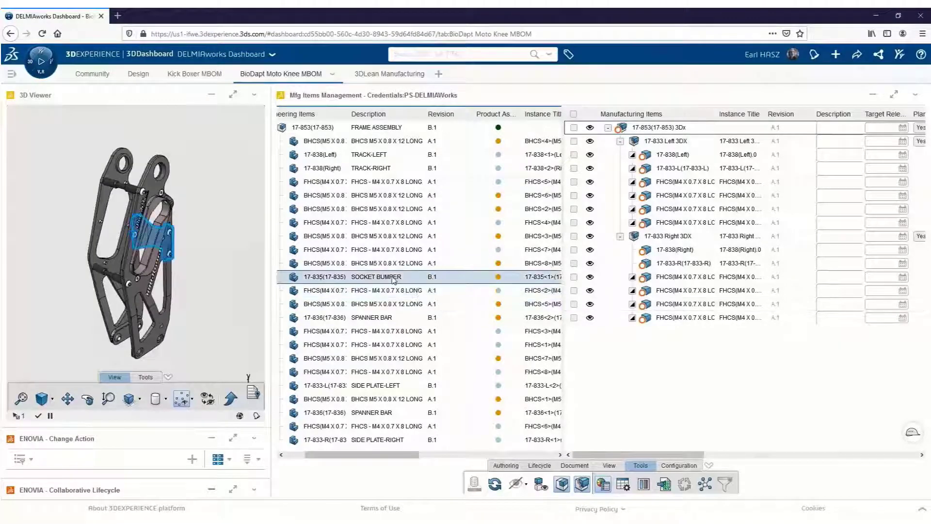
ctrl+click(383, 318)
ctrl+click(362, 411)
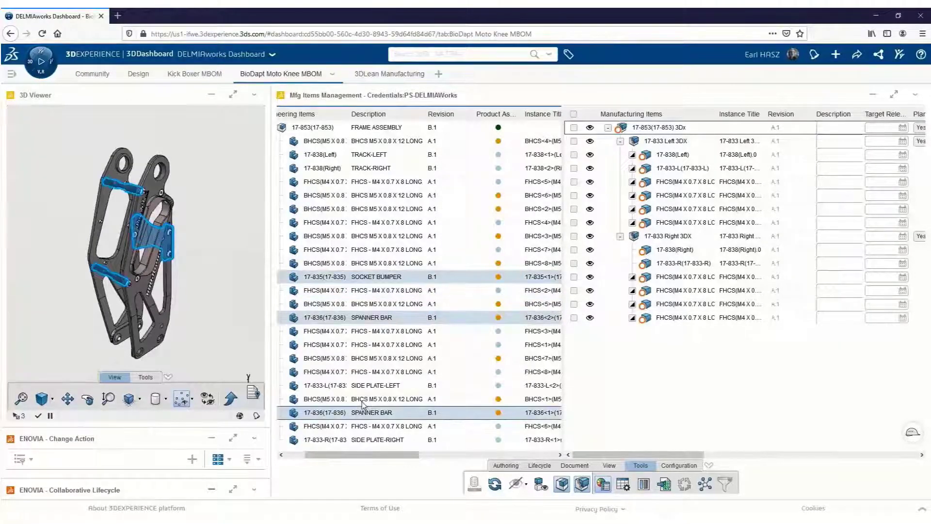
drag(361, 401, 671, 128)
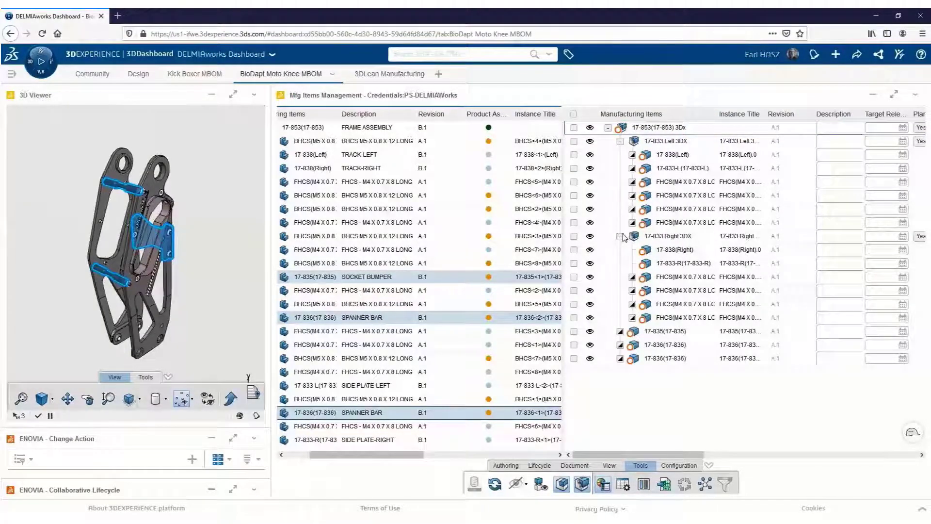
click(619, 237)
click(619, 142)
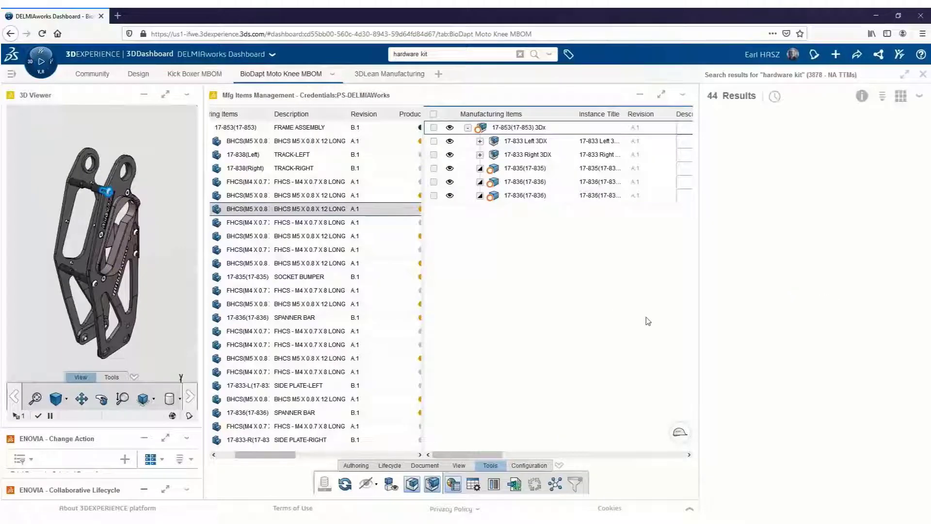
drag(721, 270, 496, 129)
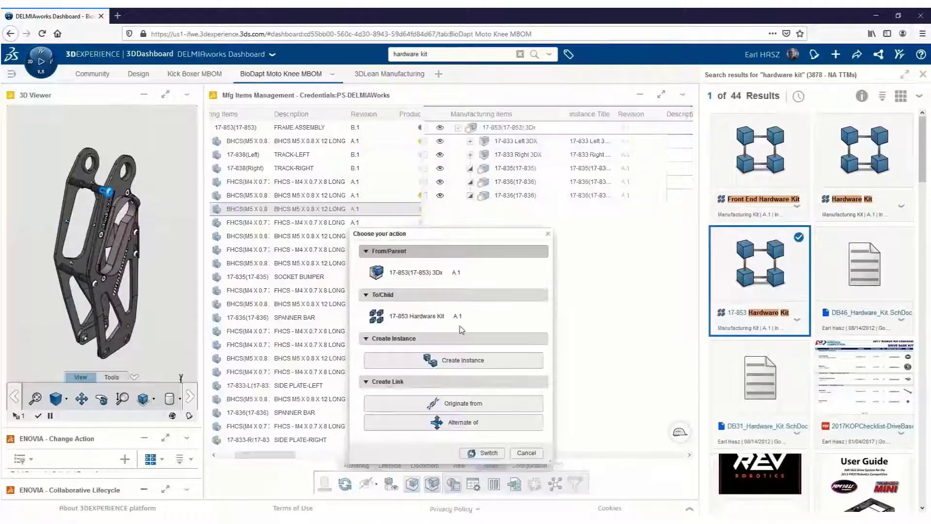
click(464, 361)
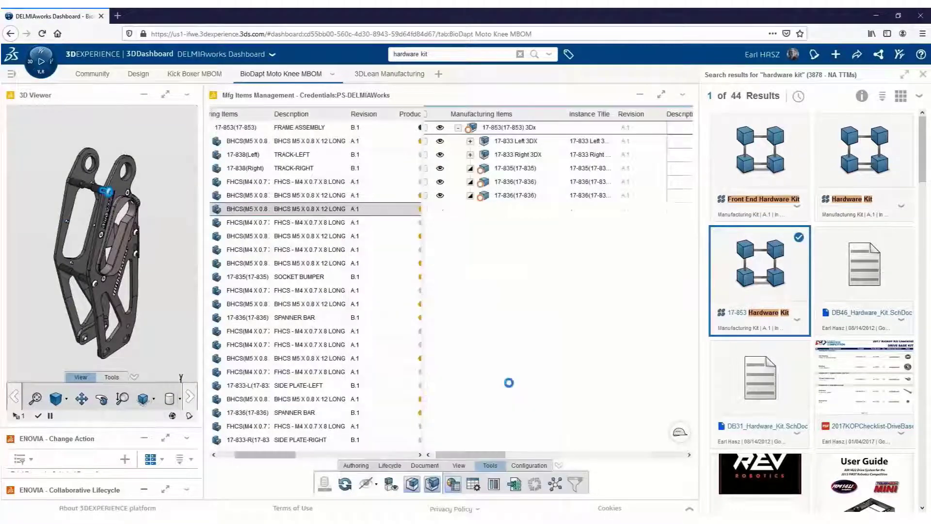
click(922, 74)
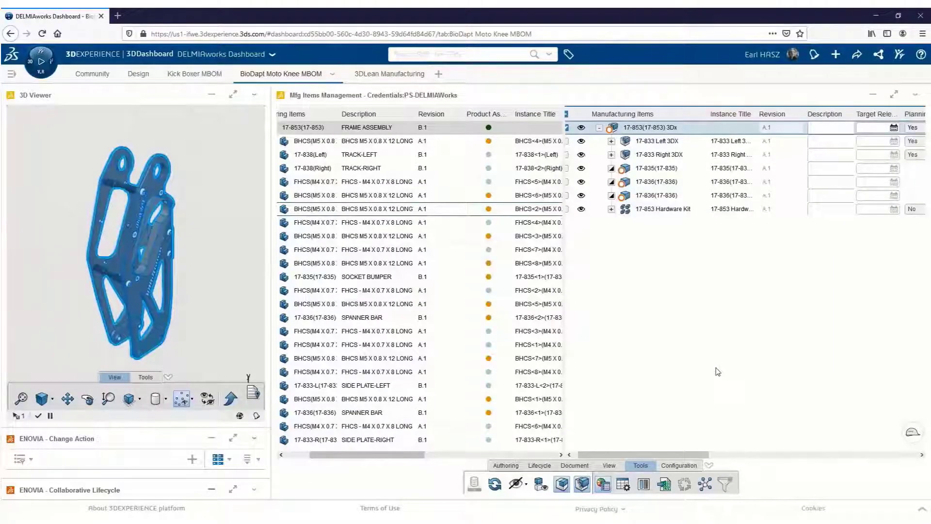
Step: Expand the 17-853 Hardware Kit and the right and left 17-833 manufacturing assemblies to review their contents
click(609, 212)
click(611, 209)
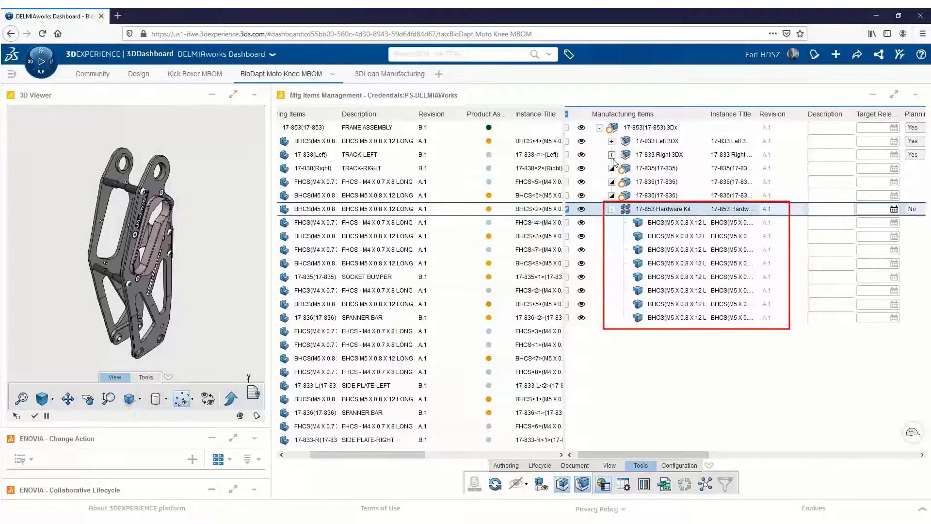
click(611, 155)
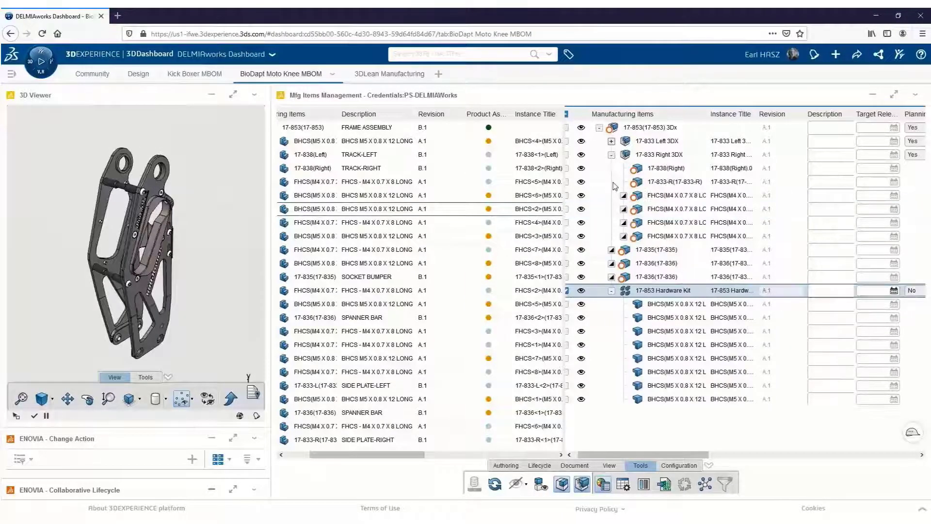
click(611, 140)
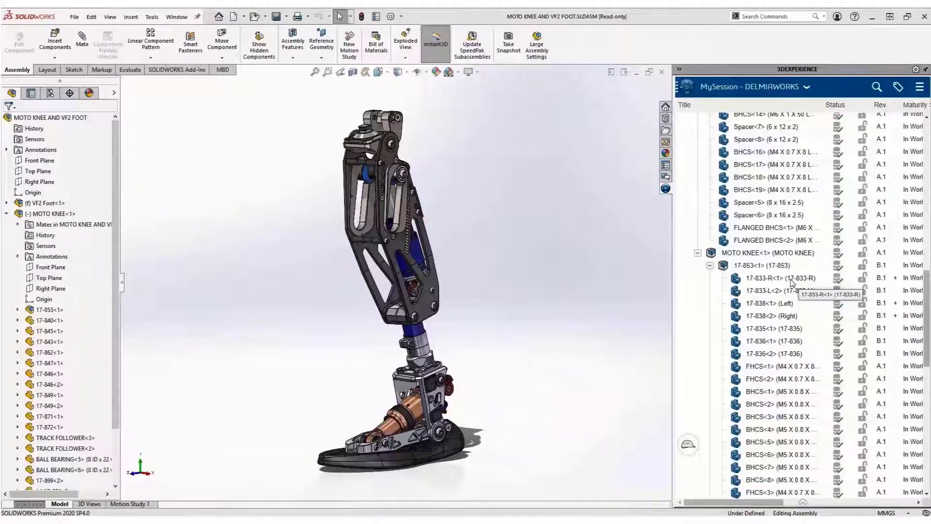
Step: Switch to SOLIDWORKS and use Replace by Revision on the 17-833-R side plate and the right 17-838 track, choosing C.1 for the track
click(791, 282)
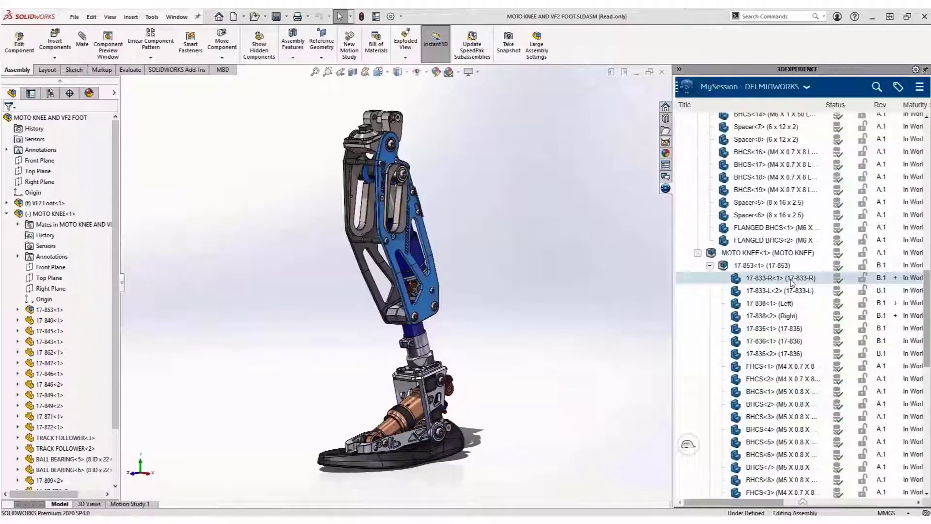
right_click(792, 283)
click(841, 363)
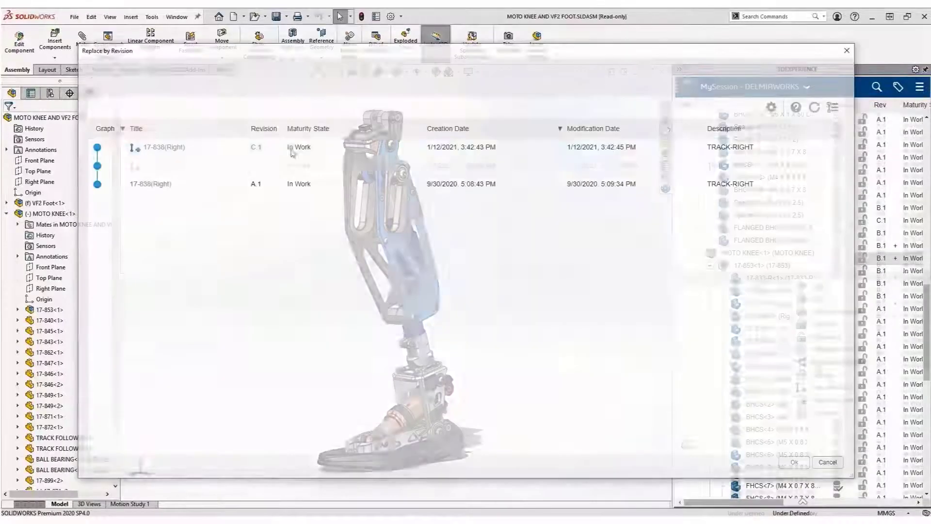
click(793, 461)
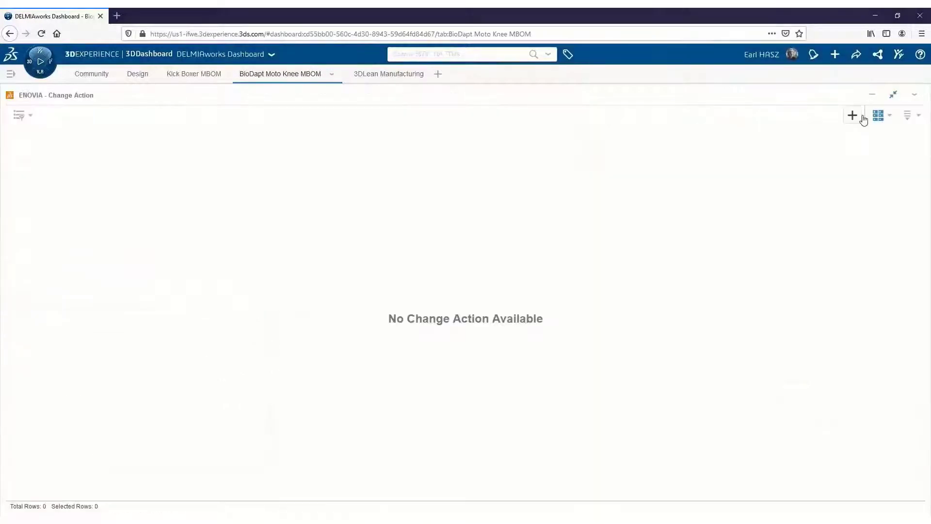
Step: In the 3DEXPERIENCE dashboard, create a change action with title and description "Update MBOM" and save it as a draft
click(853, 114)
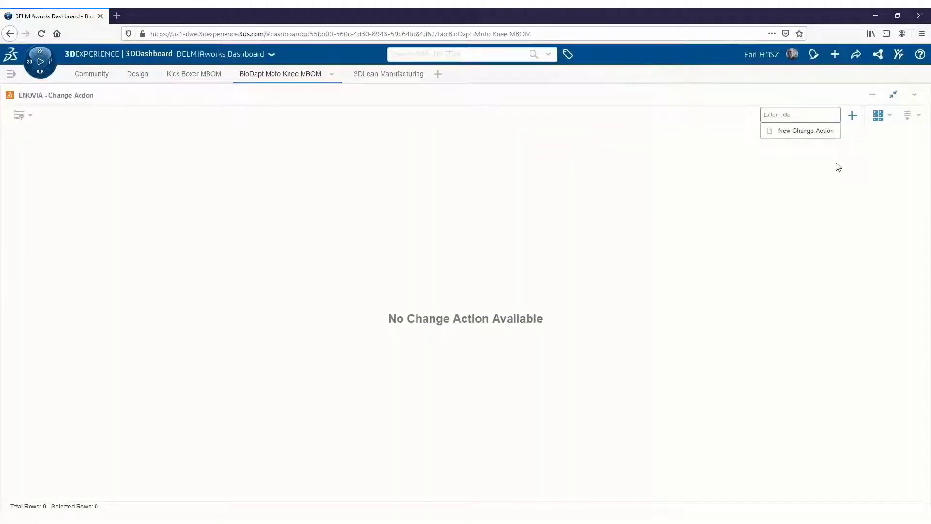
click(805, 130)
text(Update MBOM)
click(426, 242)
text(U)
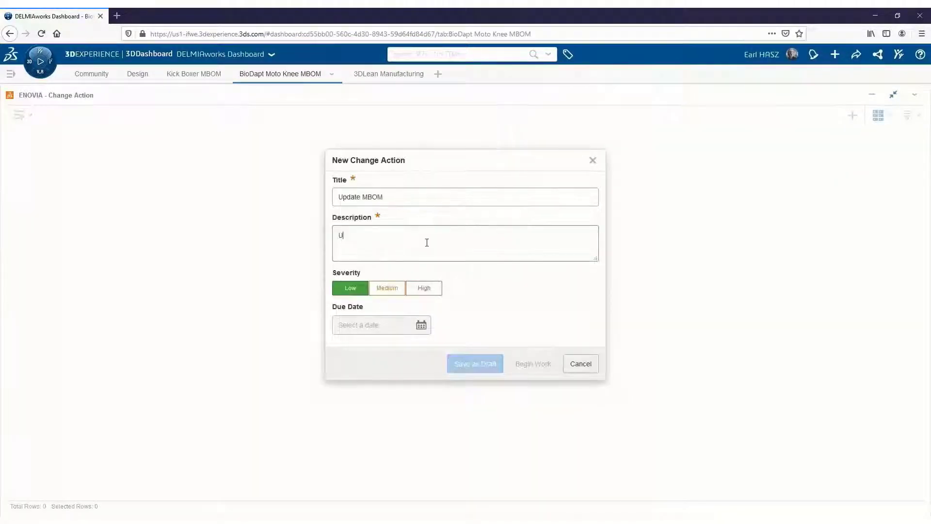
text(pdate MBOM)
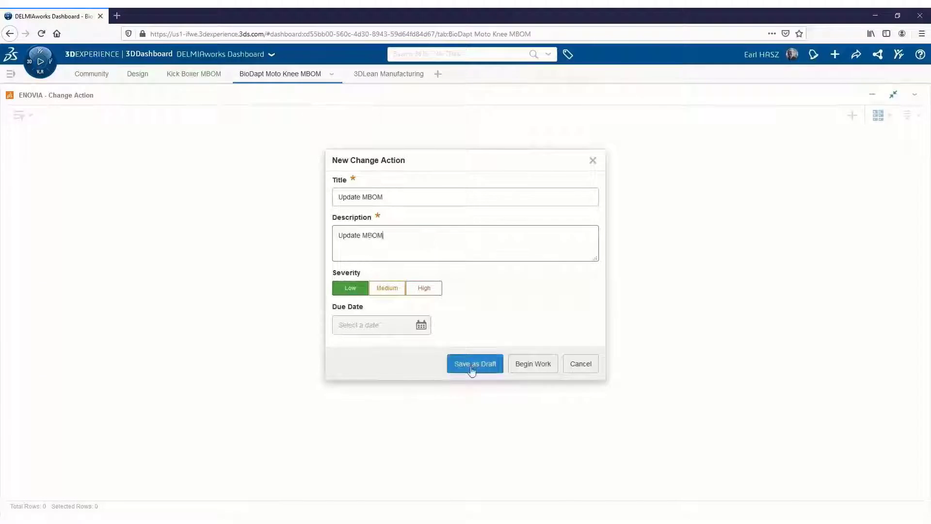
click(474, 364)
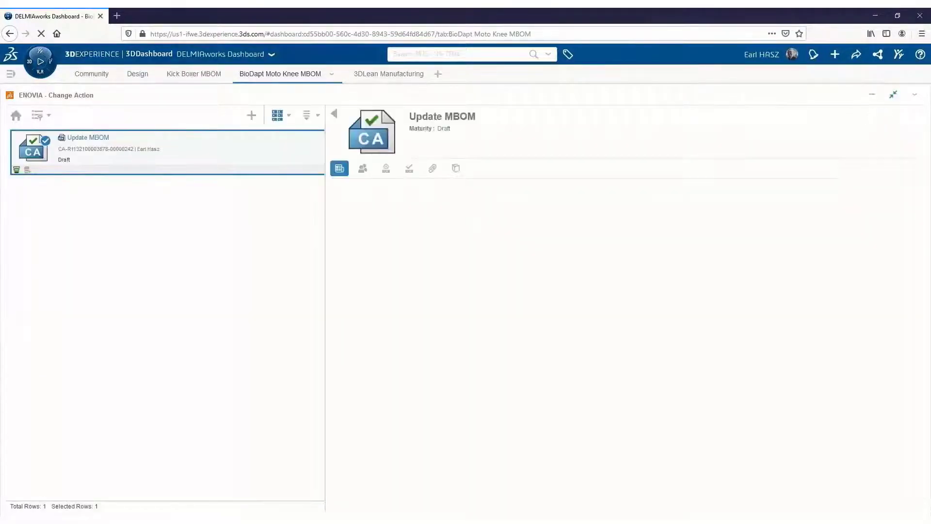
Step: Promote the Update MBOM change action to In Work and set it as the active work-under change
click(354, 148)
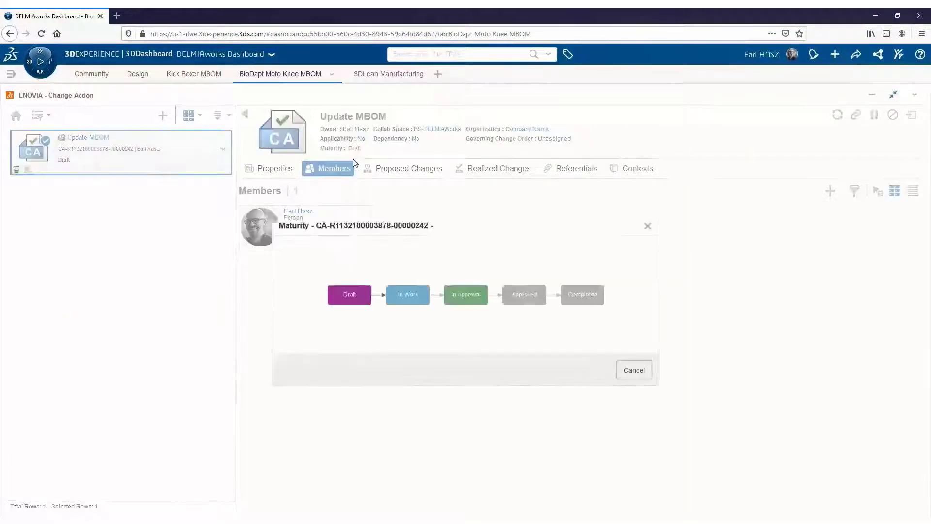
click(408, 321)
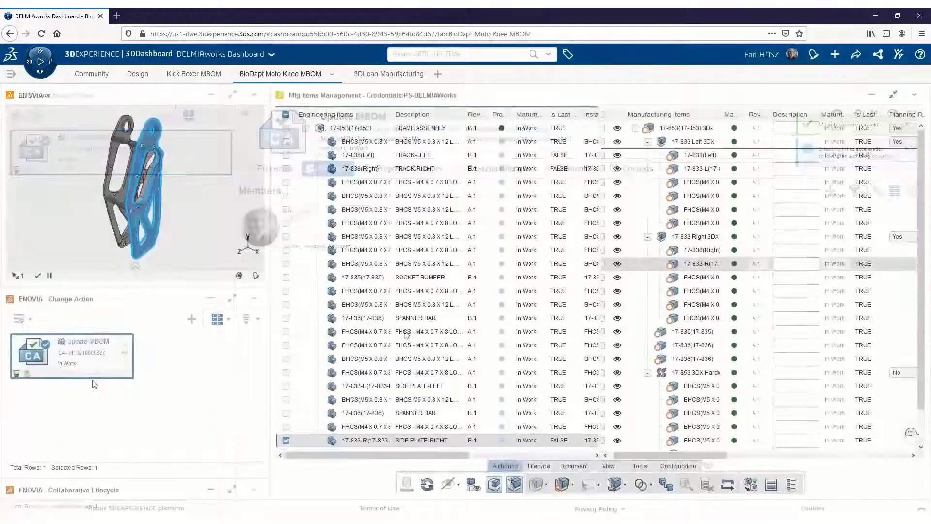
drag(82, 349, 891, 421)
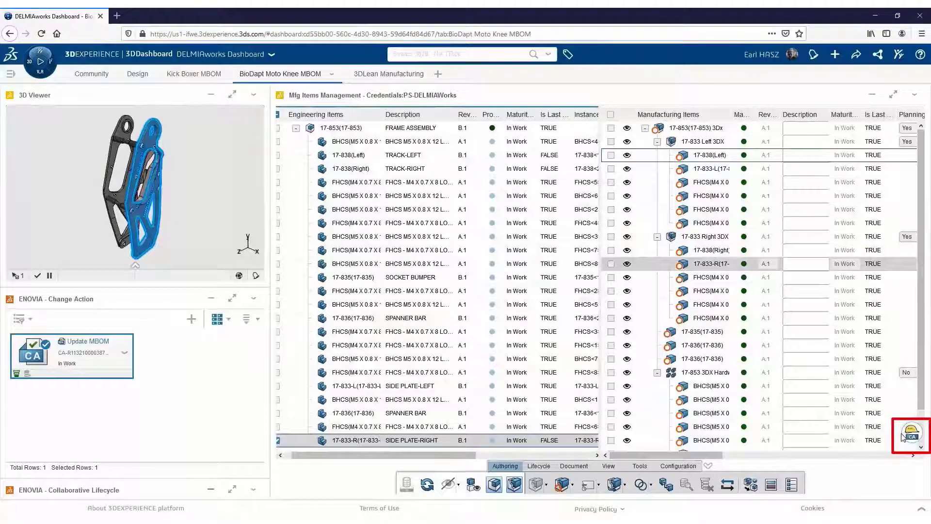
Step: Check the 17-853 frame's change impact and apply the suggested revisions to the 17-838(Left) and 17-838(Right) manufactured items
click(911, 433)
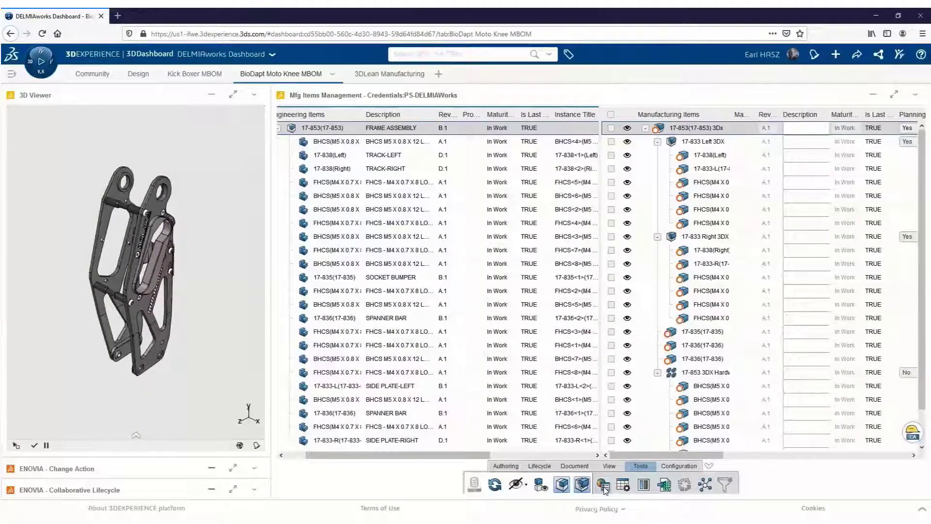
click(603, 485)
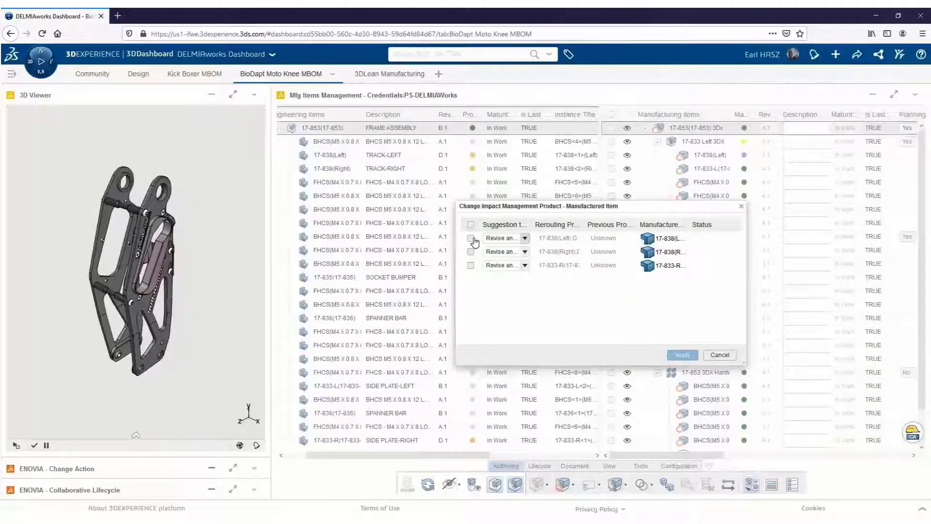
click(470, 238)
click(471, 251)
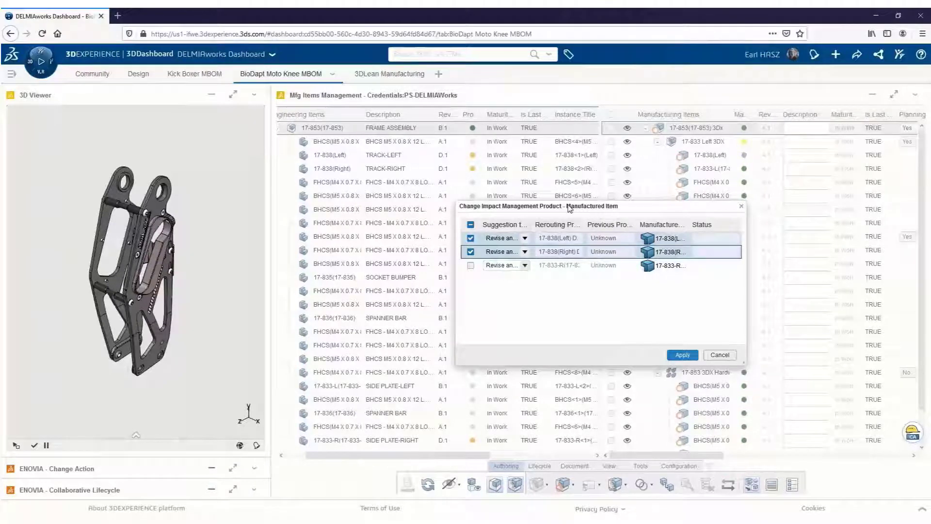
drag(570, 207, 437, 261)
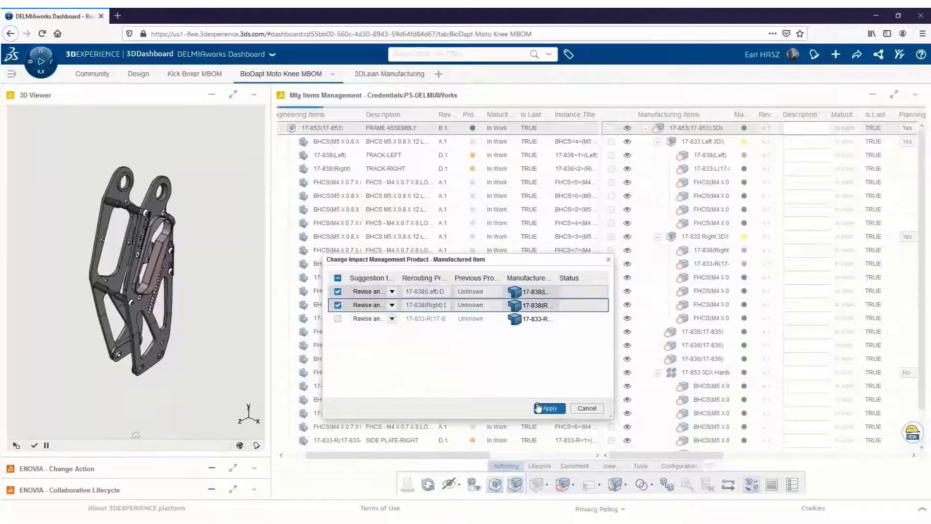
click(539, 408)
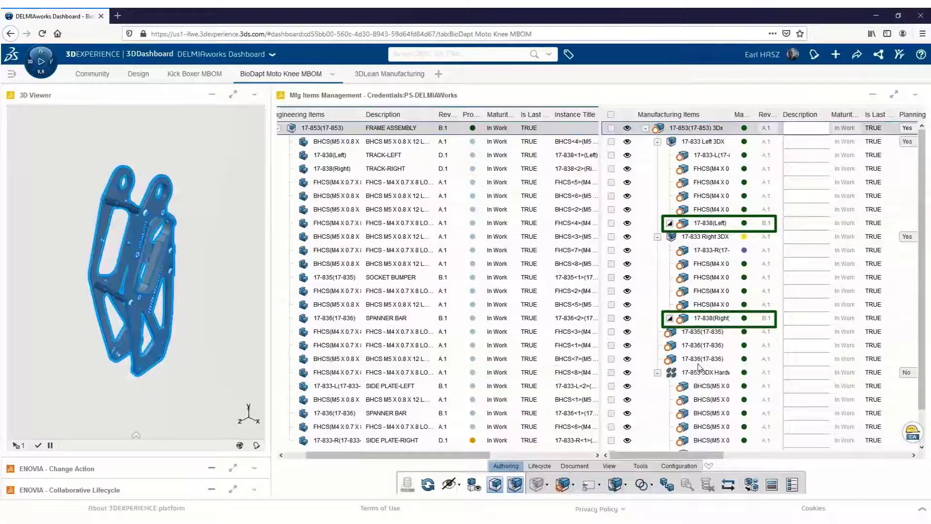
Step: View the relations of the 17-838(Right) track in the manufacturing structure
right_click(705, 317)
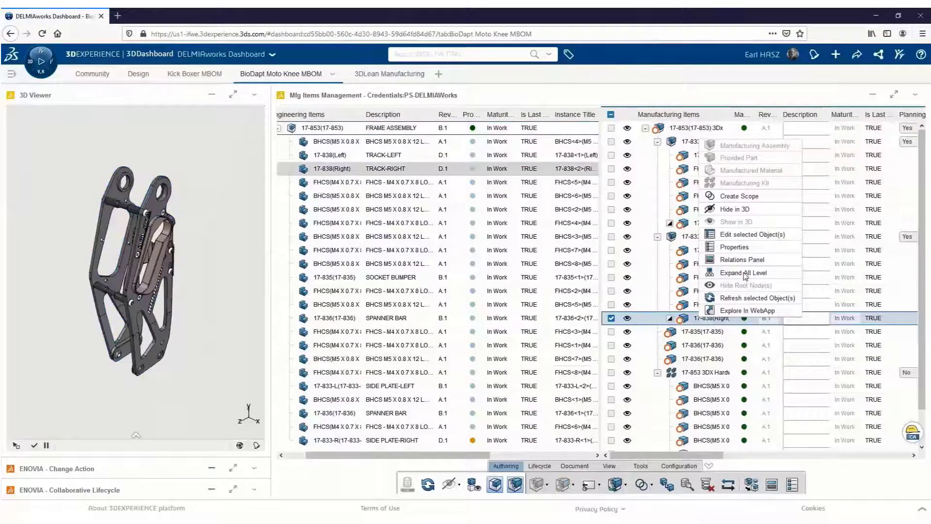
click(741, 260)
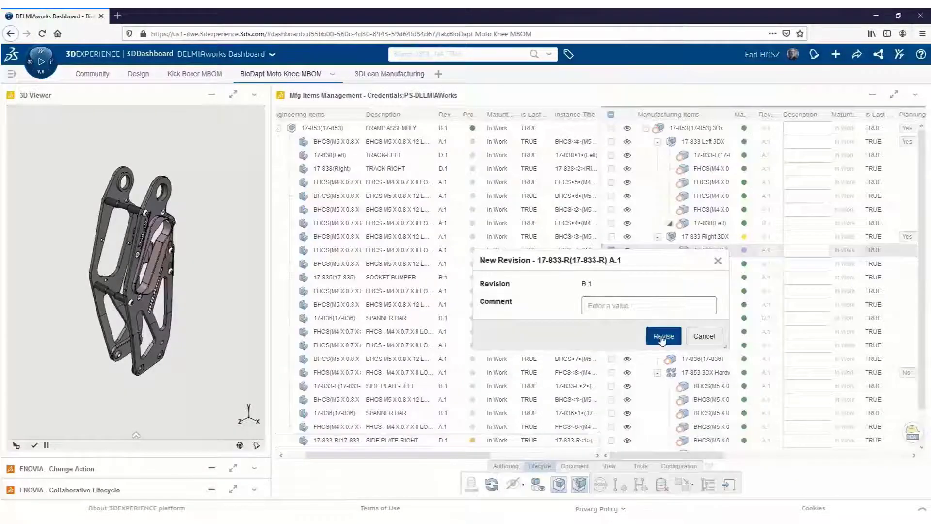
Step: Revise the 17-833-R manufacturing item to B.1 and apply its change impact suggestion
click(661, 334)
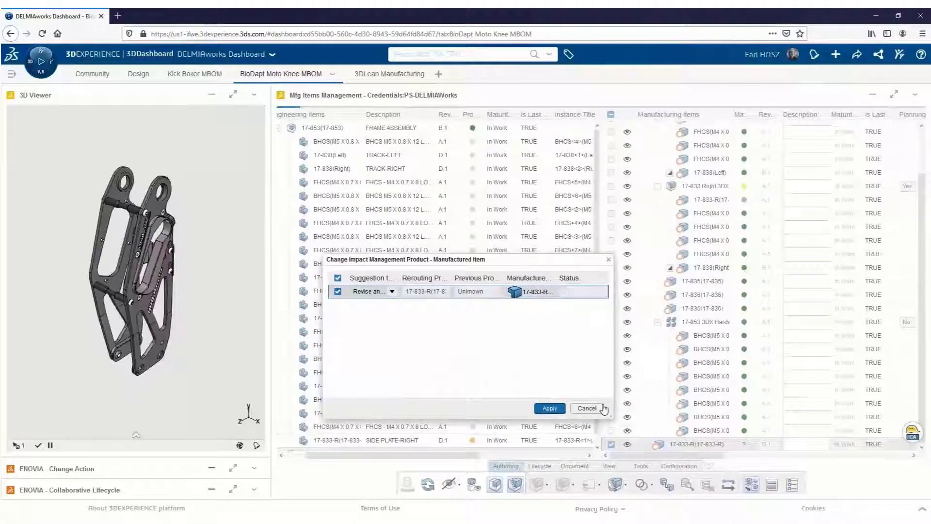
click(549, 408)
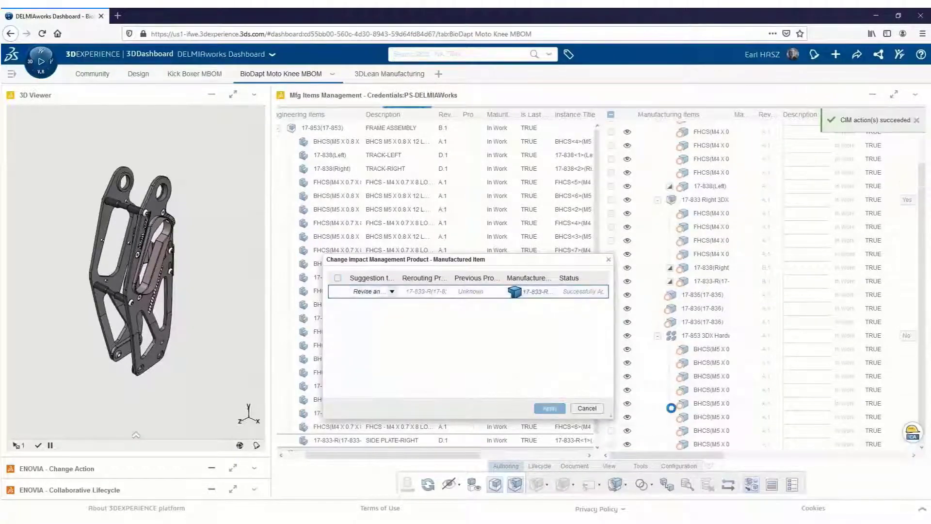
click(587, 409)
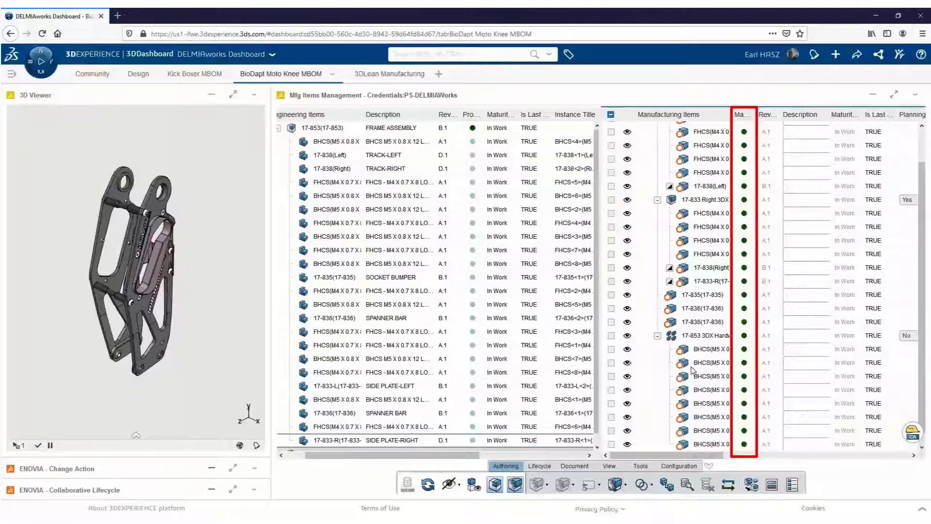
Step: Select all items in the 17-853 manufacturing structure and change their maturity state to Frozen
key(ctrl+a)
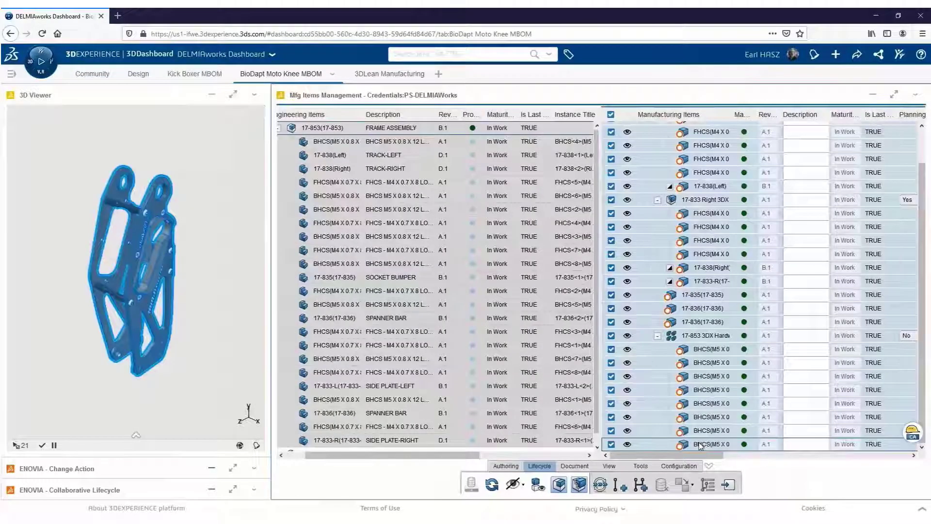
click(604, 486)
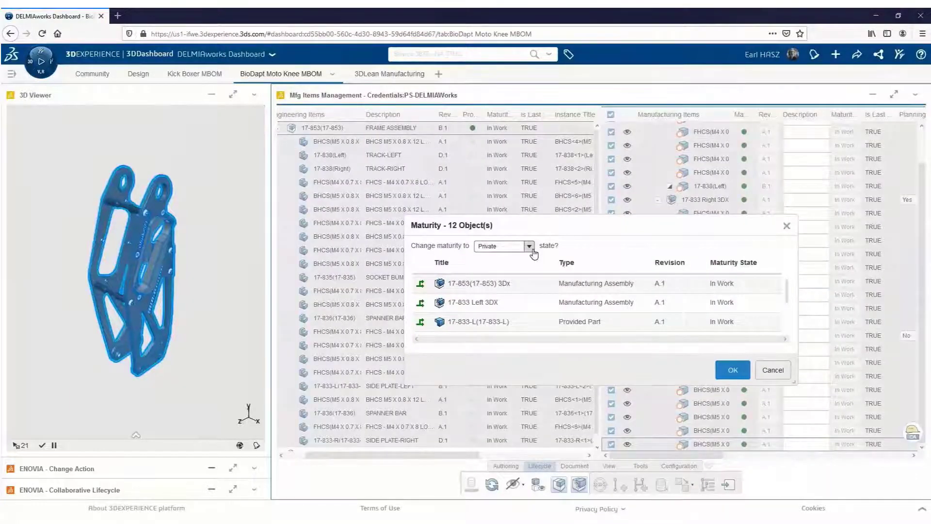
click(530, 247)
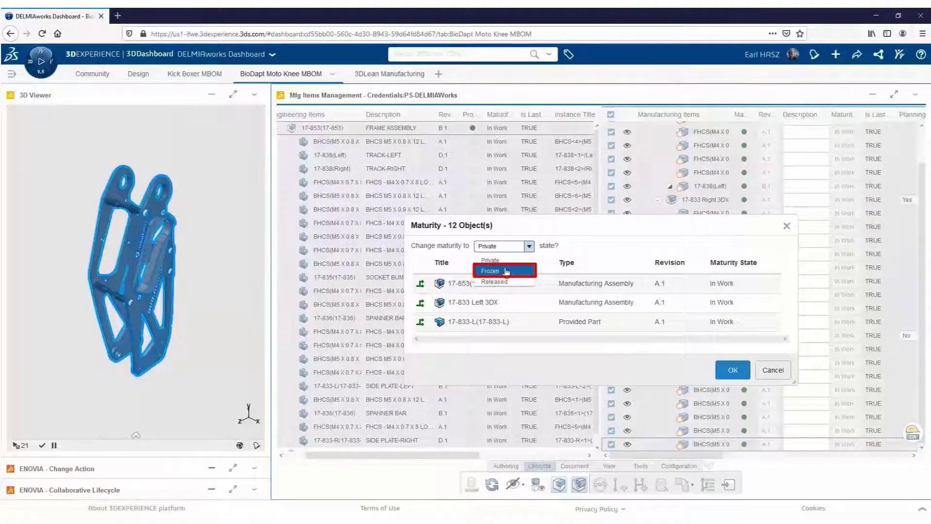
click(505, 271)
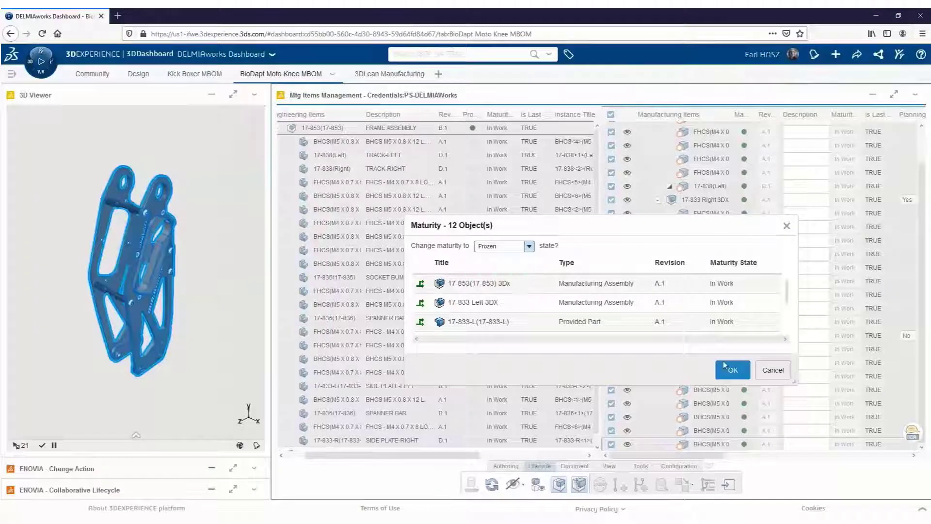
click(728, 364)
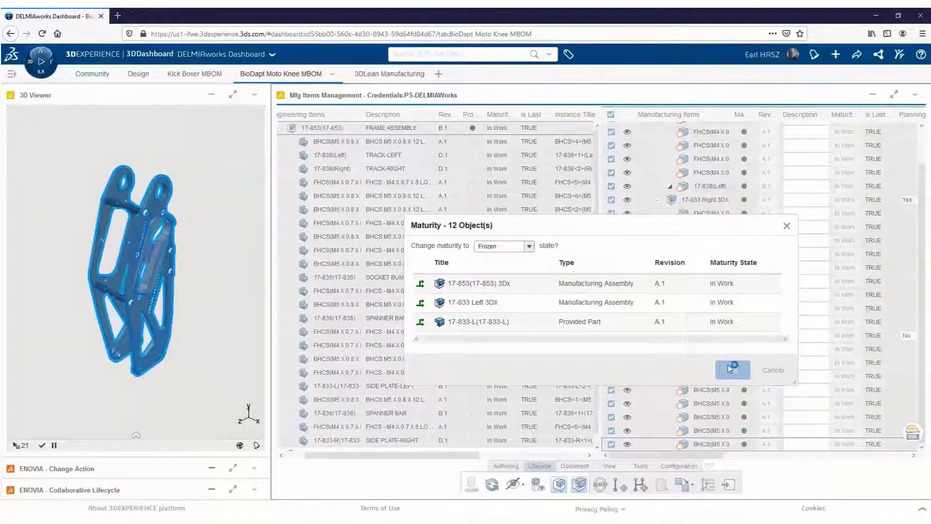